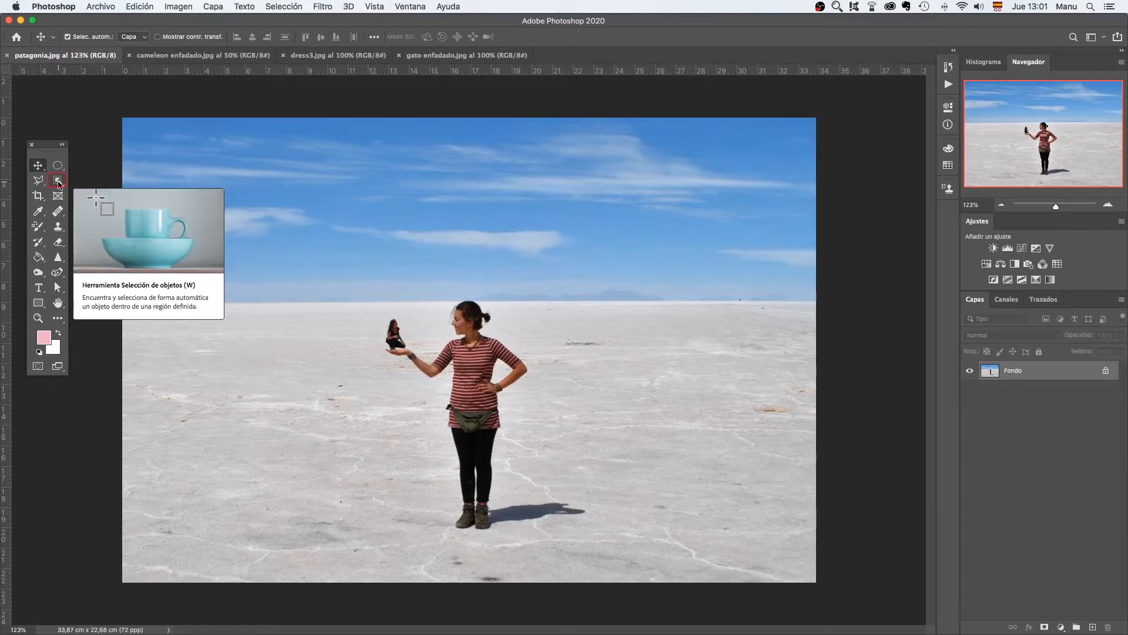
Step: Select the woman and the small figure on her hand automatically with Select Subject from the Object Selection tool
left_click(58, 183)
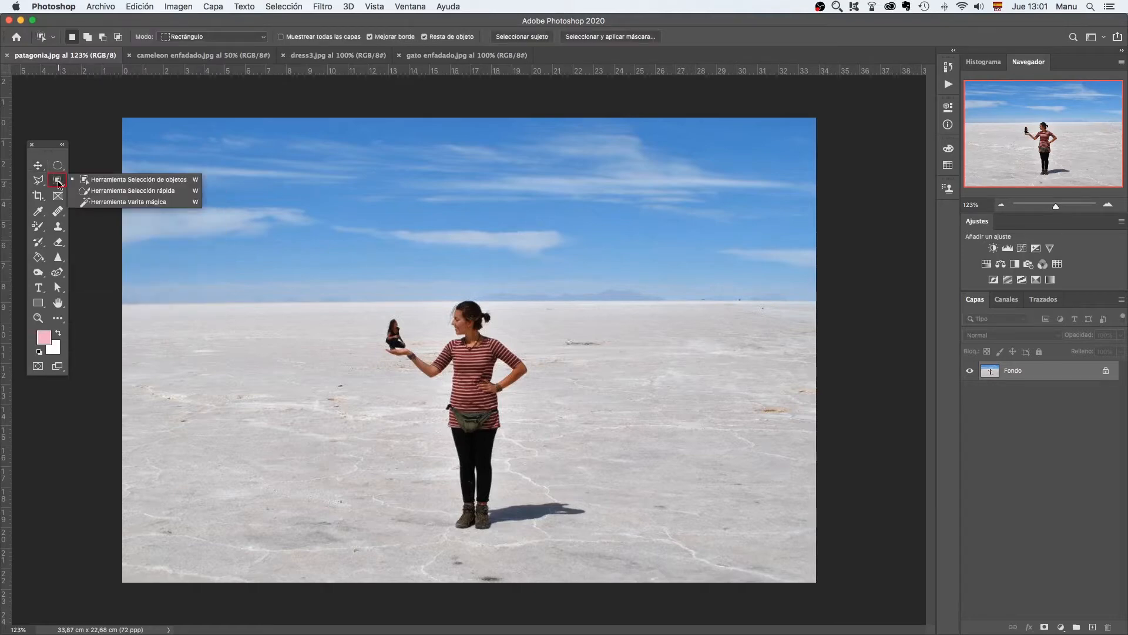
left_click(103, 183)
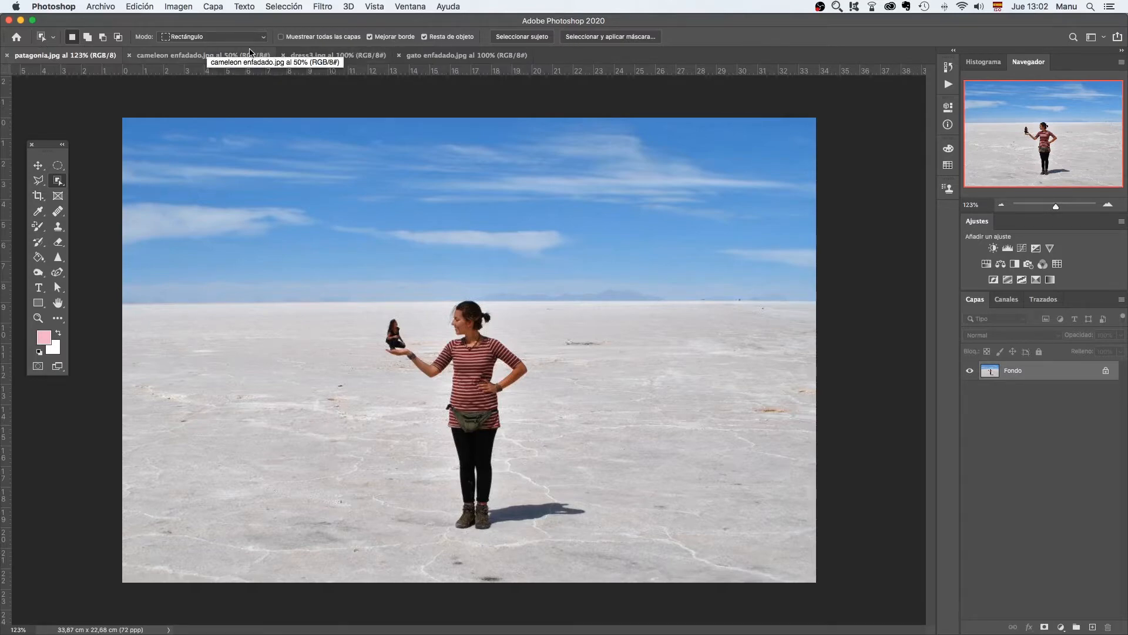
left_click(521, 39)
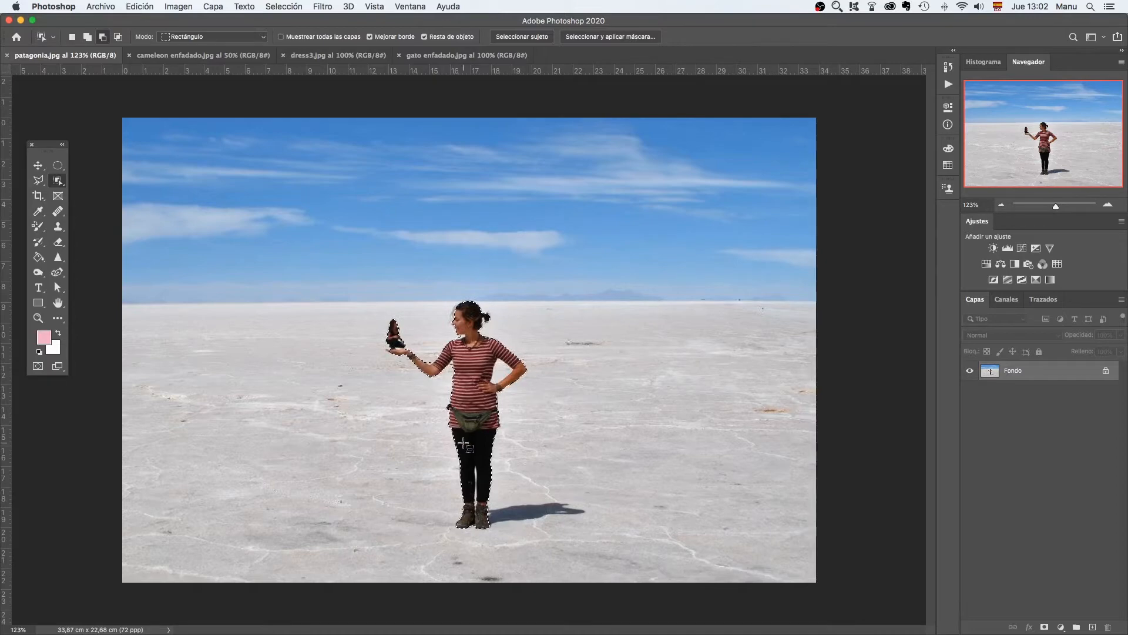
scroll(457, 447, "up", 2)
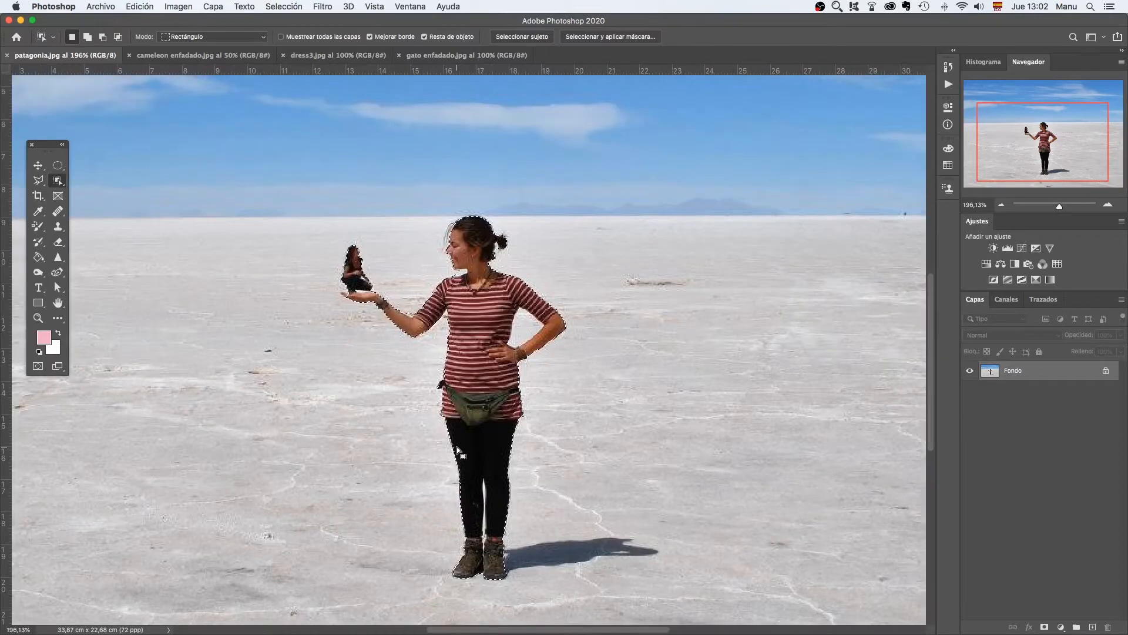
scroll(457, 446, "down", 2)
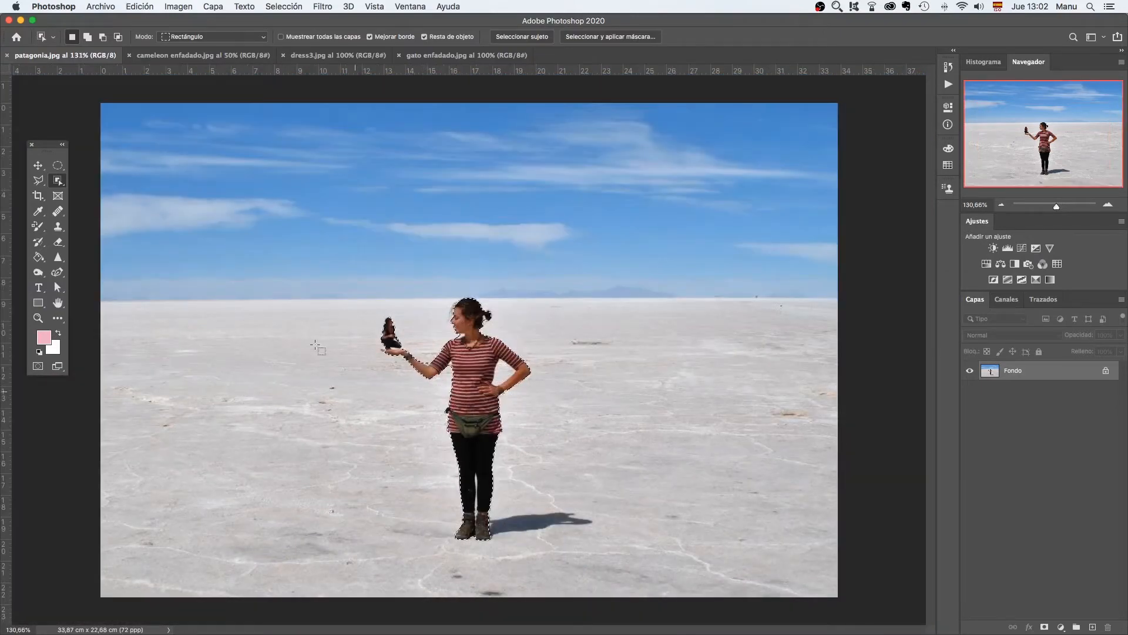
Step: Check the Select Subject option in the Quick Selection and Magic Wand tools, and return to the Object Selection tool
right_click(57, 180)
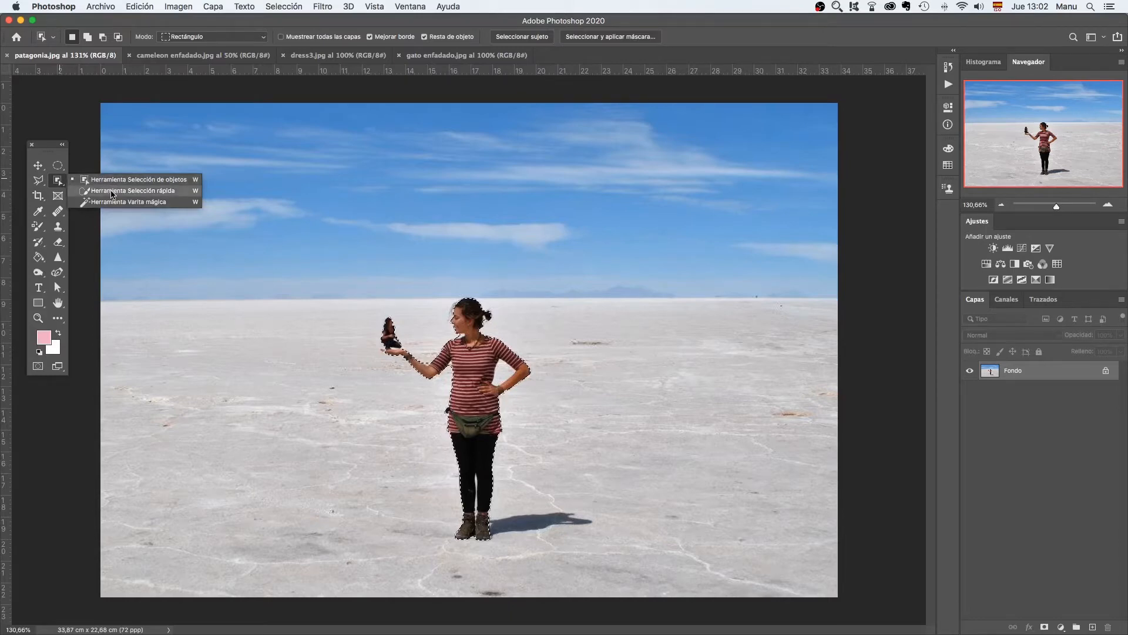
left_click(112, 190)
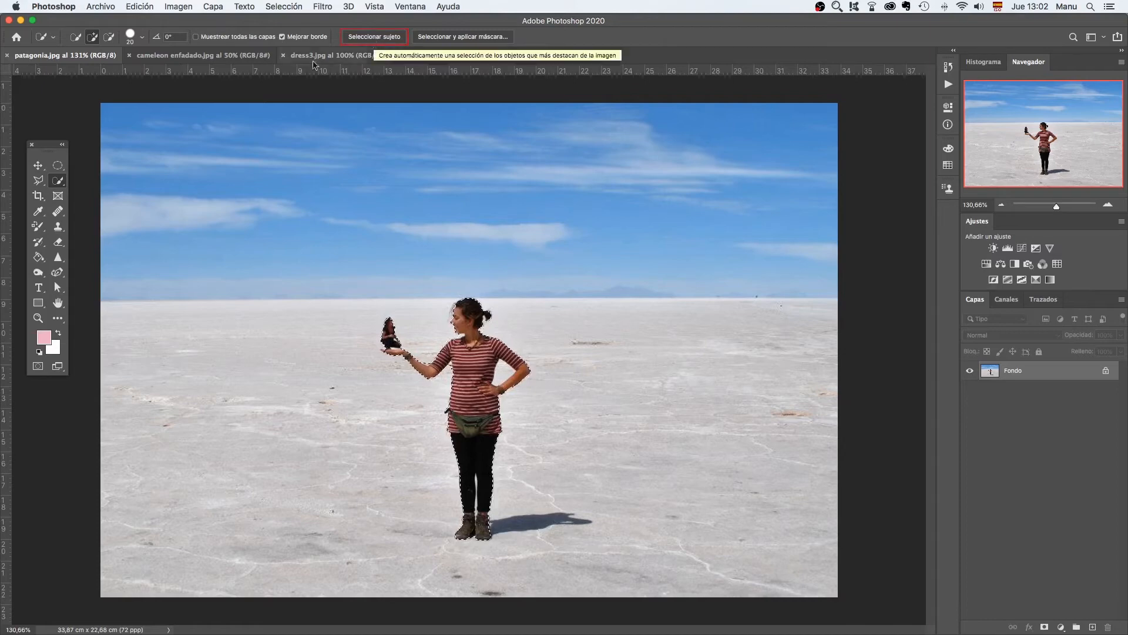
right_click(58, 181)
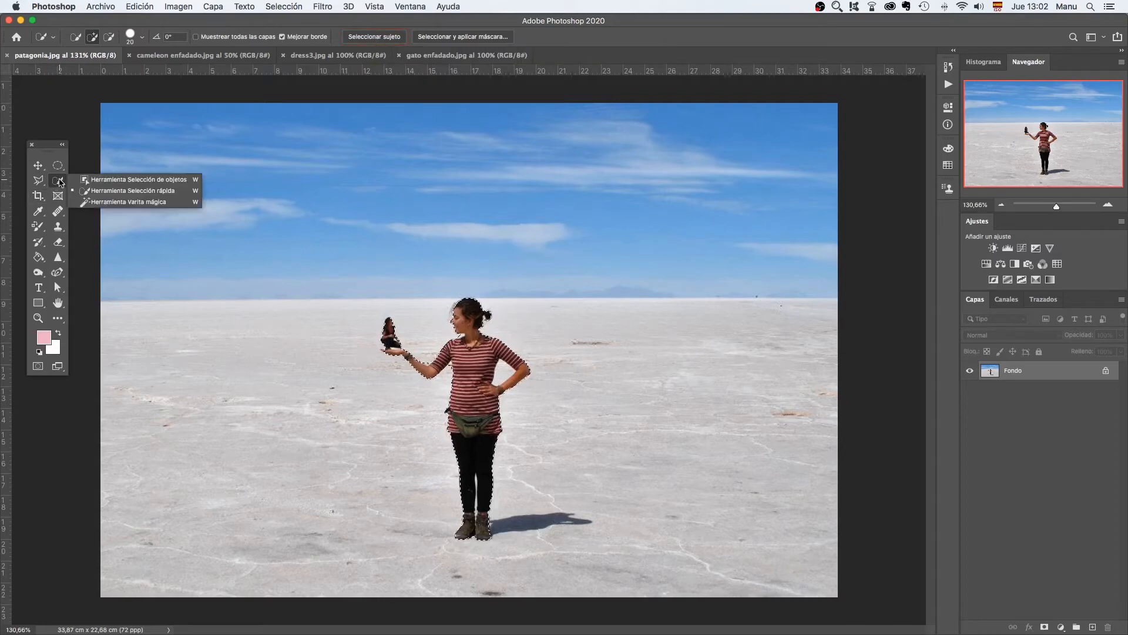
left_click(129, 201)
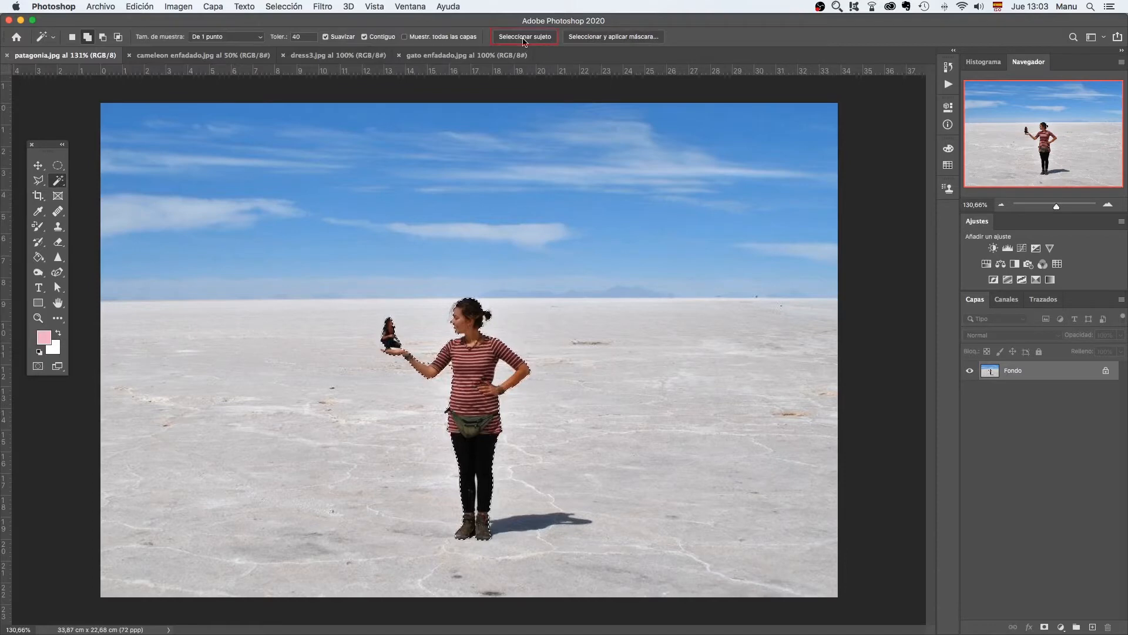
right_click(58, 182)
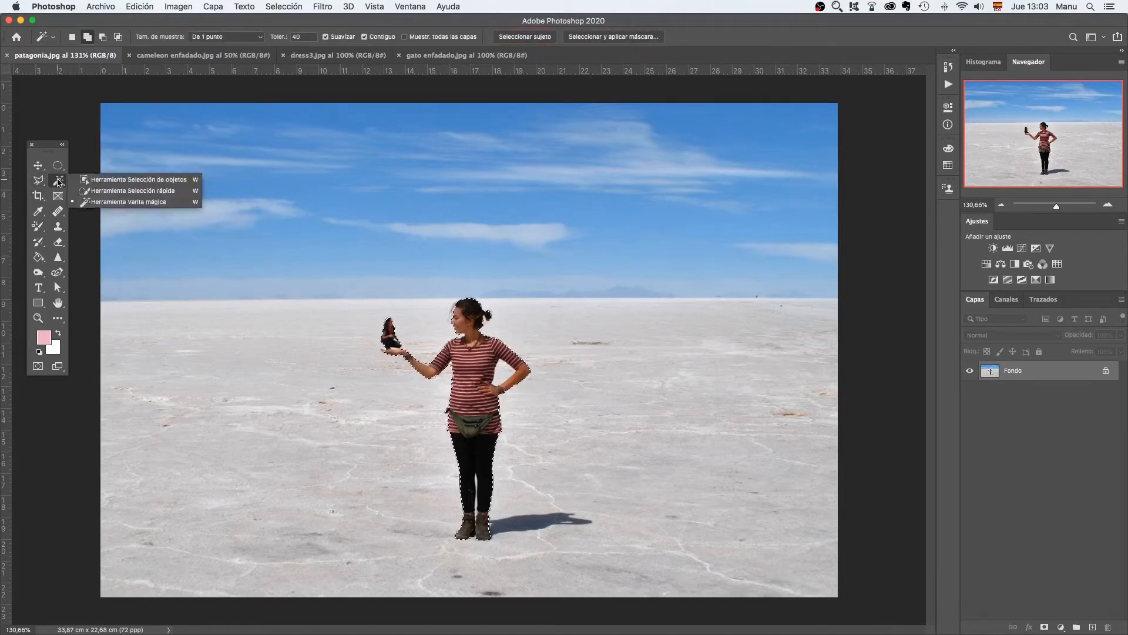
left_click(119, 181)
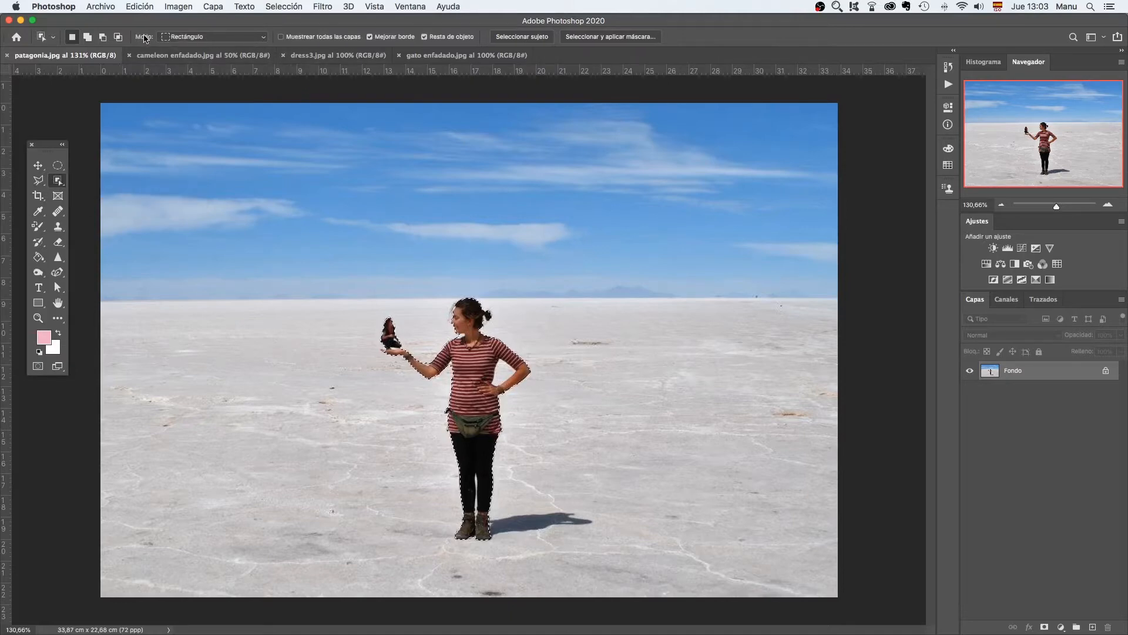
Step: Clear the selection and use Object Selection in Rectangle mode to select the small figure on the woman's outstretched hand
left_click(234, 37)
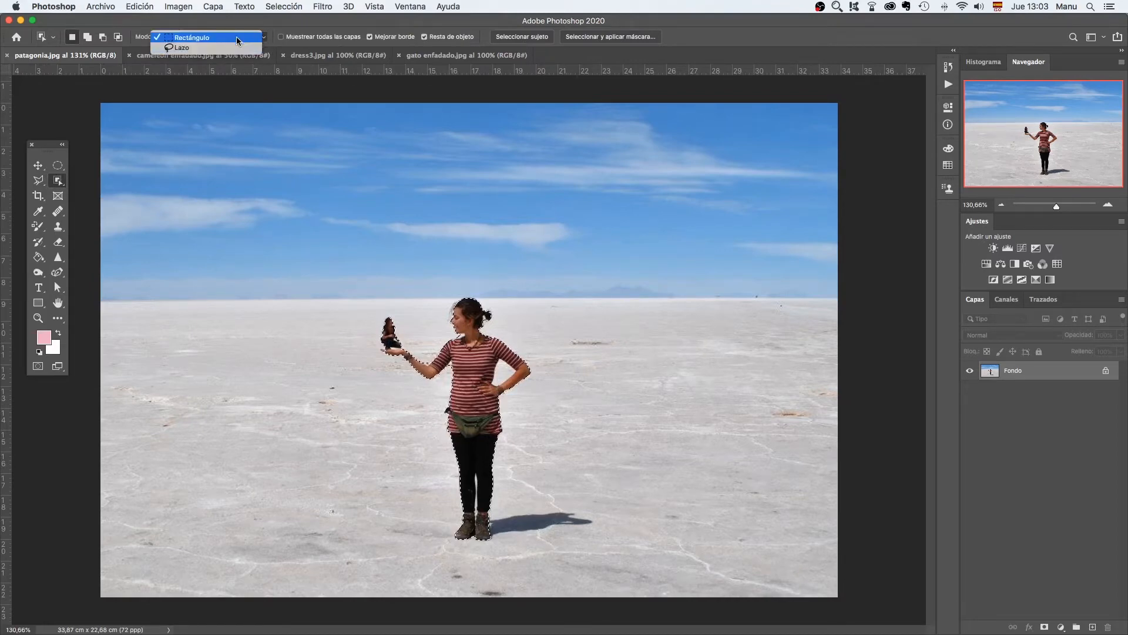
left_click(237, 39)
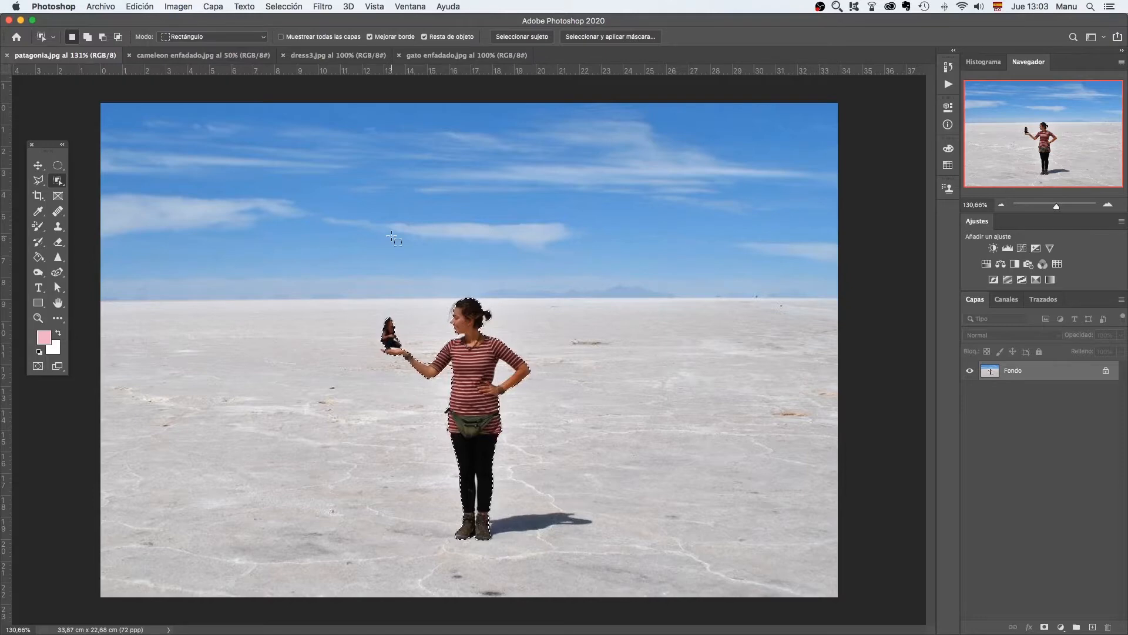
key("super+d")
left_click_drag(360, 285, 424, 355)
scroll(389, 336, "up", 3, "alt")
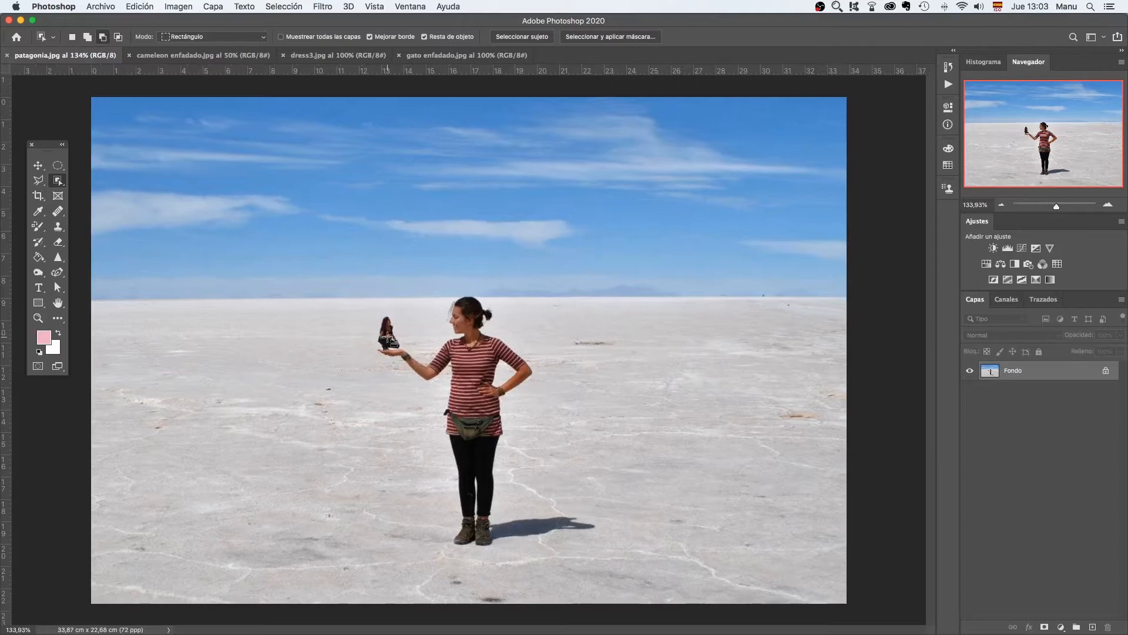
scroll(372, 337, "up", 4, "alt")
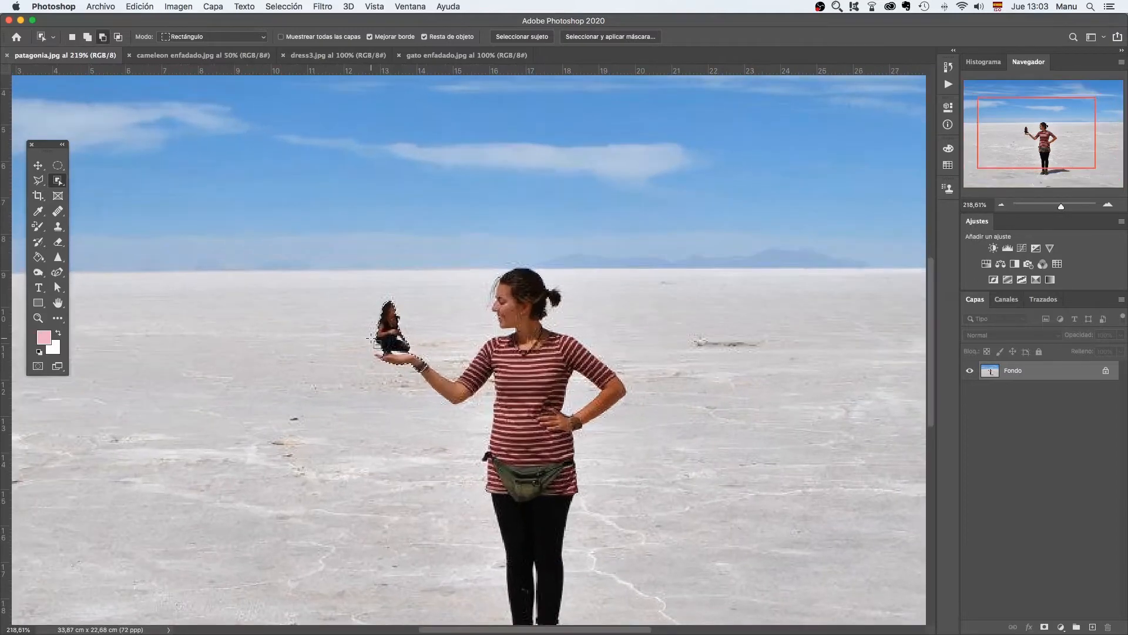
scroll(388, 360, "up", 2, "alt")
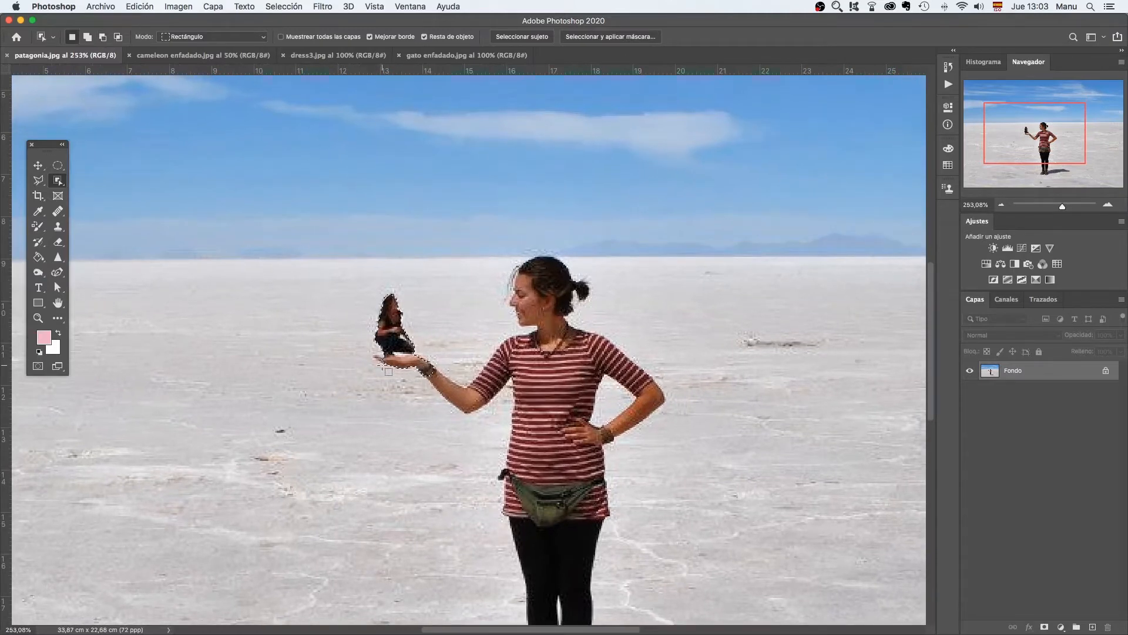
scroll(380, 367, "down", 1, "alt")
scroll(380, 368, "down", 8, "alt")
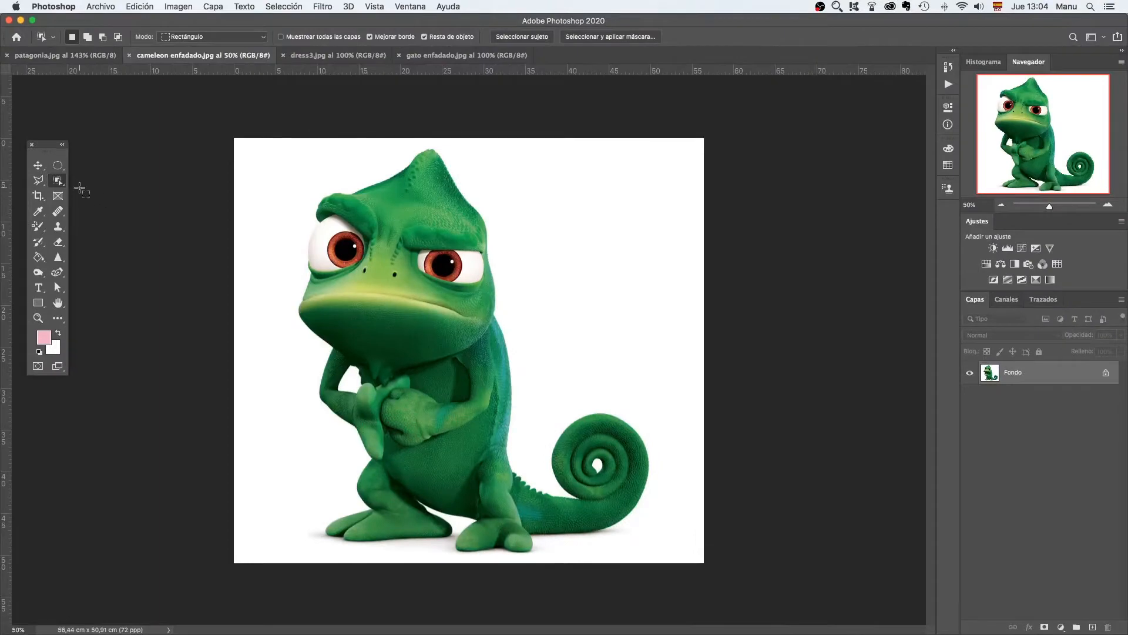
Step: Activate the Quick Selection tool for the chameleon image and look over its brush settings
left_click(58, 180)
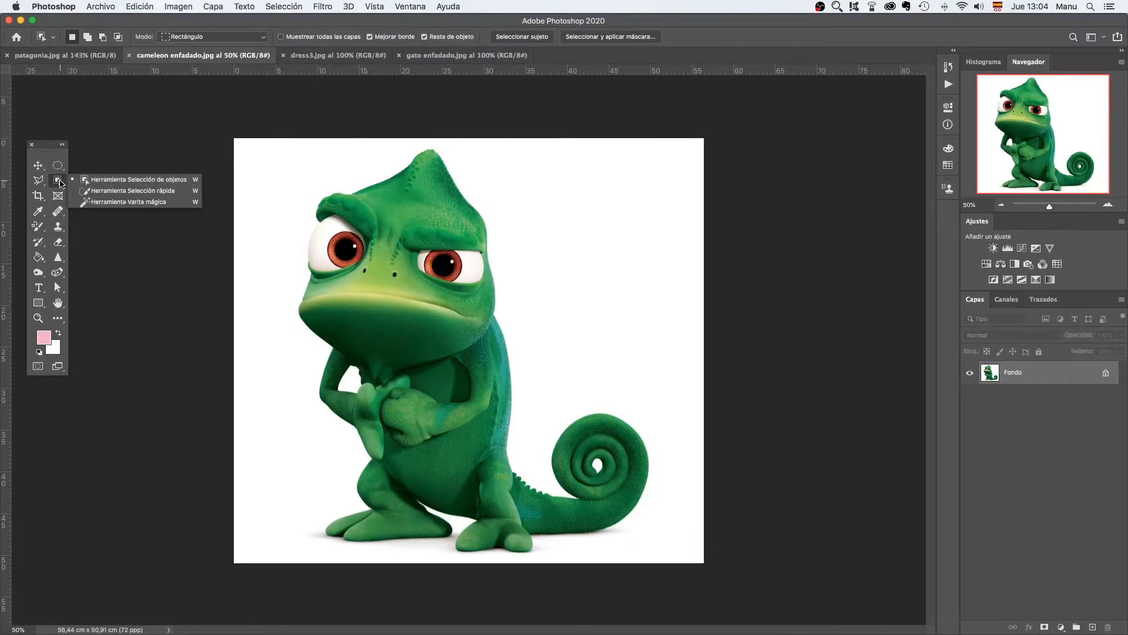
left_click(121, 191)
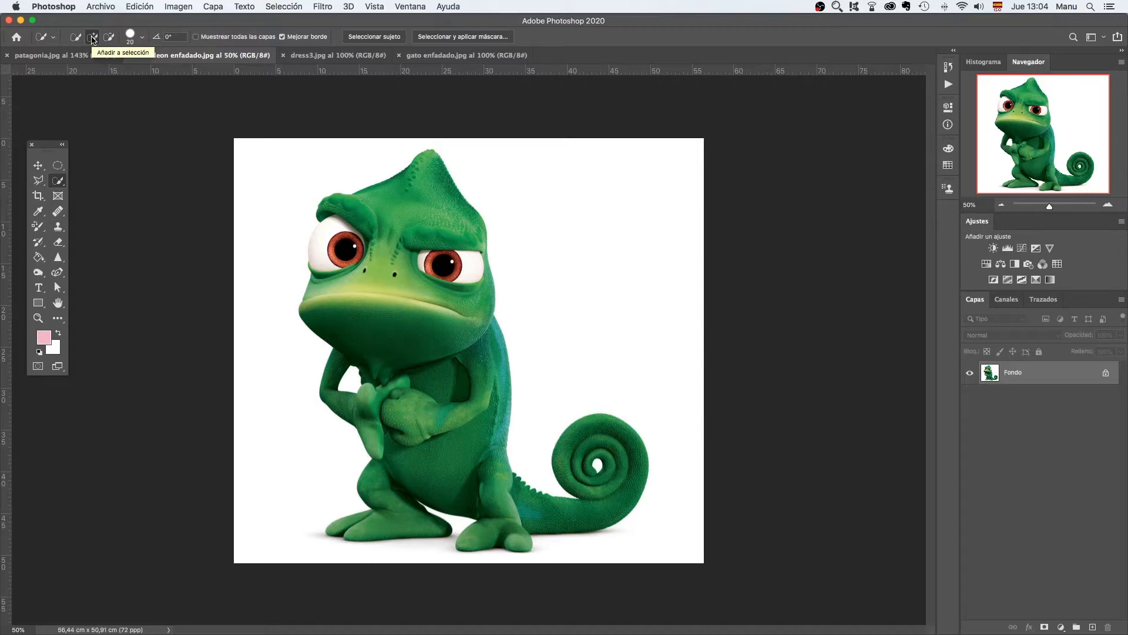
left_click(141, 39)
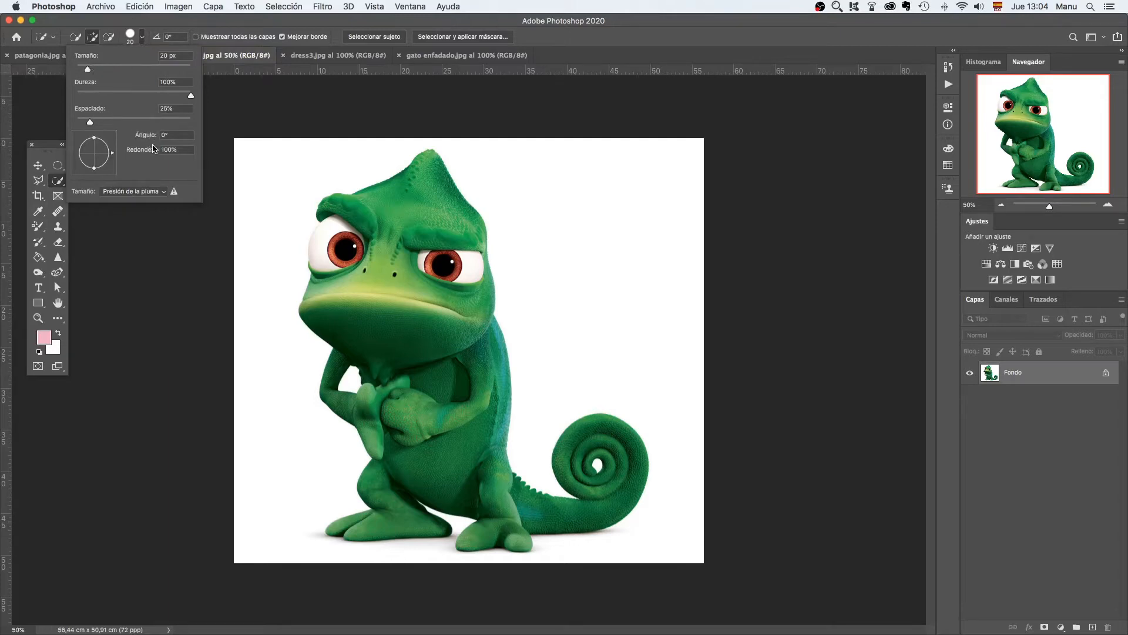
left_click(141, 37)
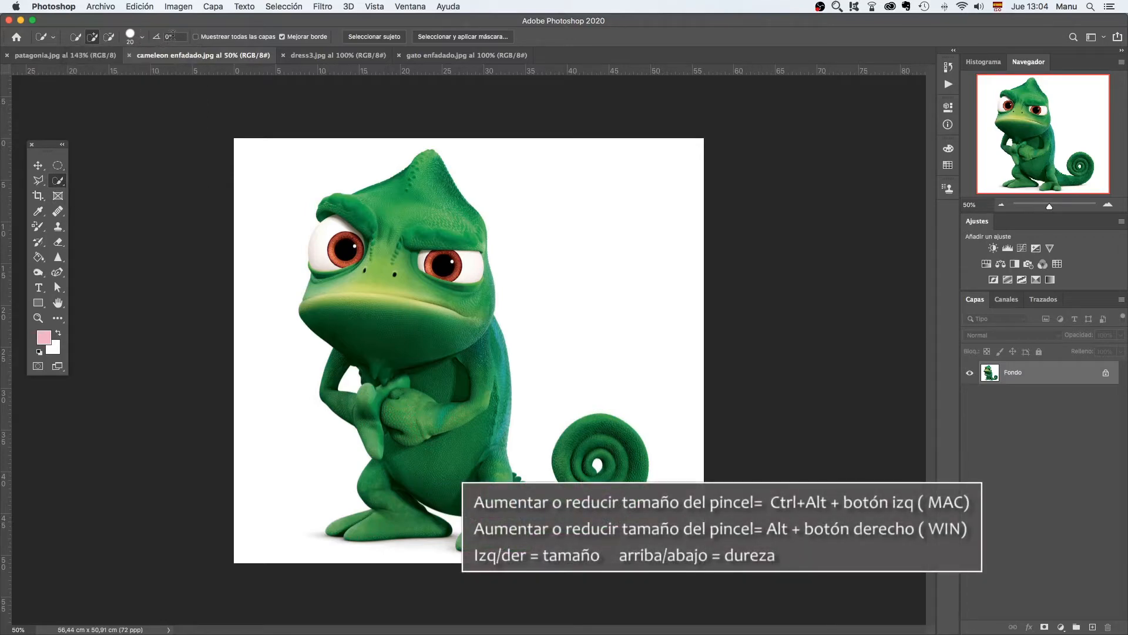
Step: Try 53% roundness and a 45° angle on the selection brush, and restore the angle to 0° and roundness to 100%
left_click(142, 37)
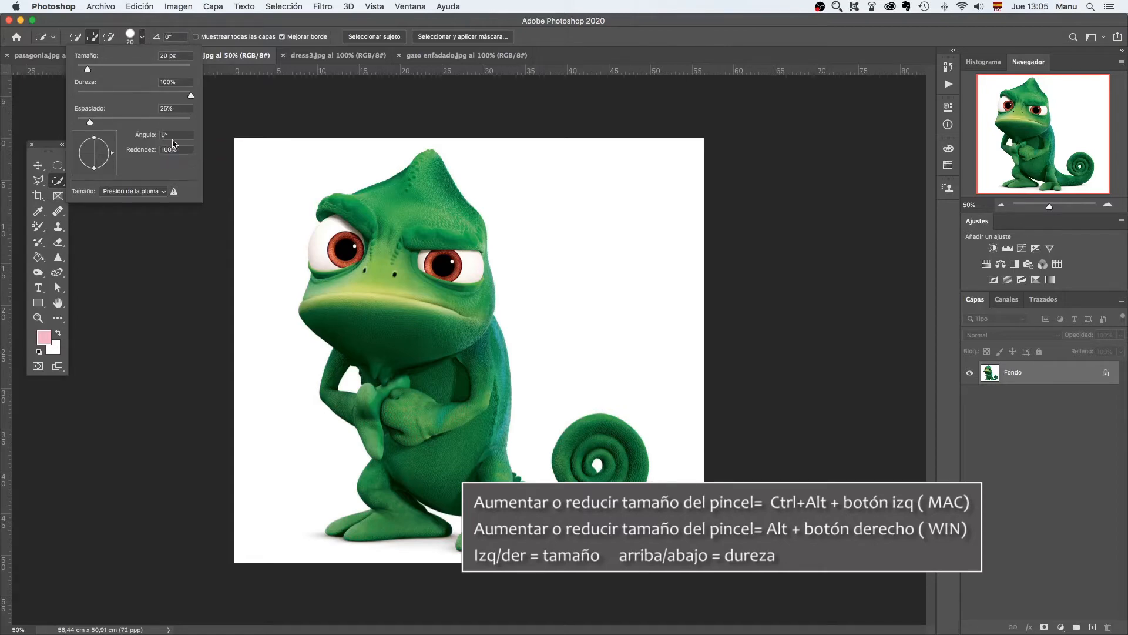
left_click_drag(94, 139, 95, 147)
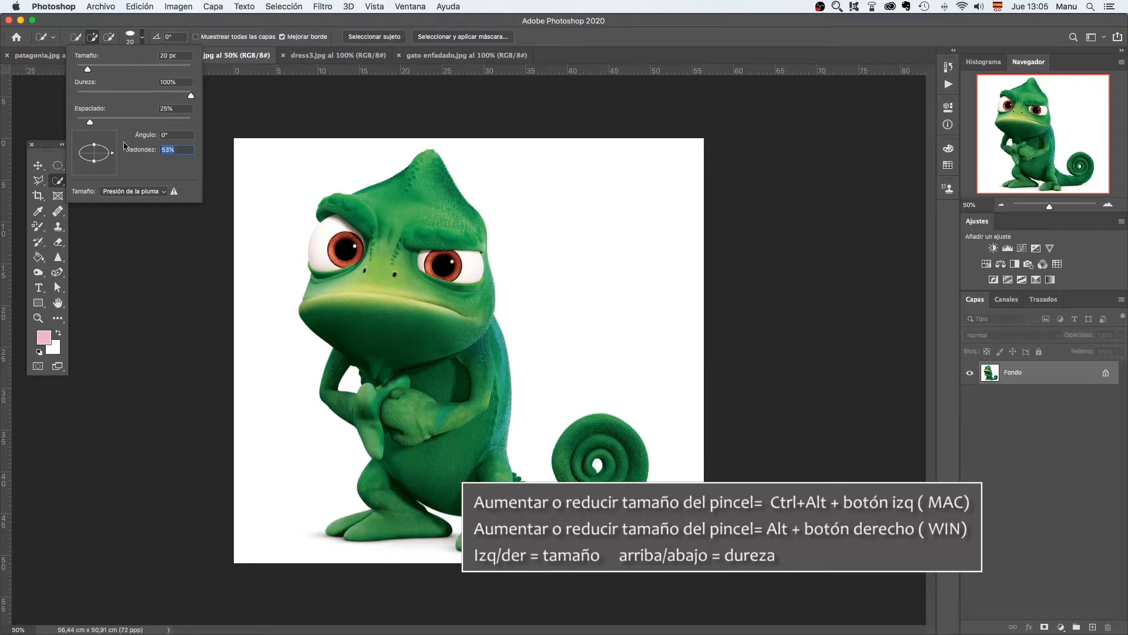
left_click(163, 135)
type("45")
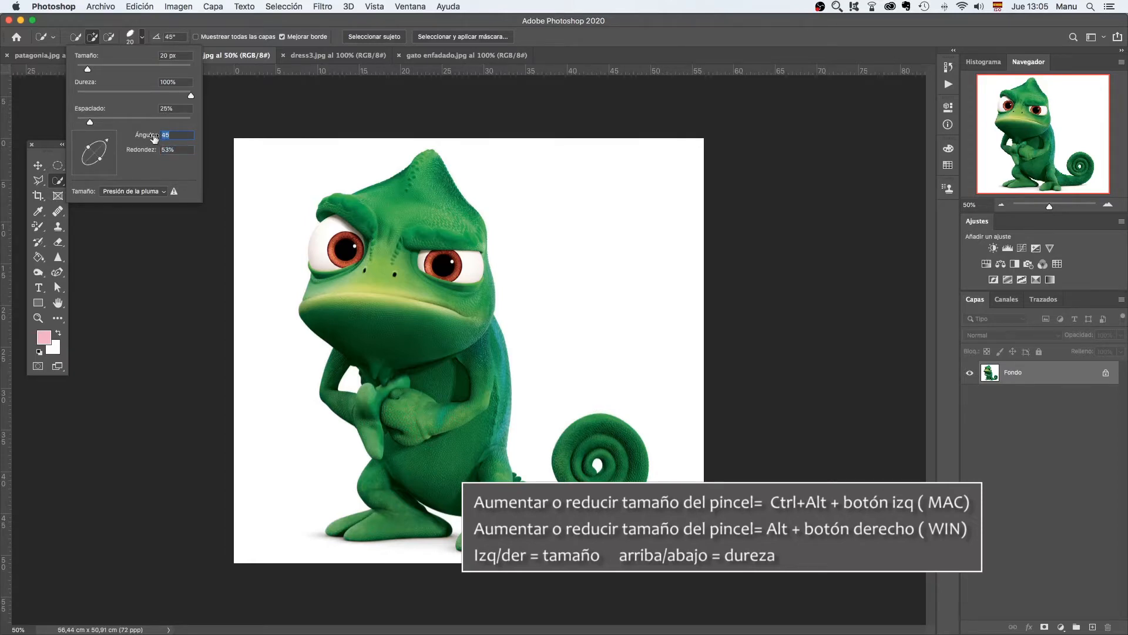
type("0")
left_click(147, 150)
type("100")
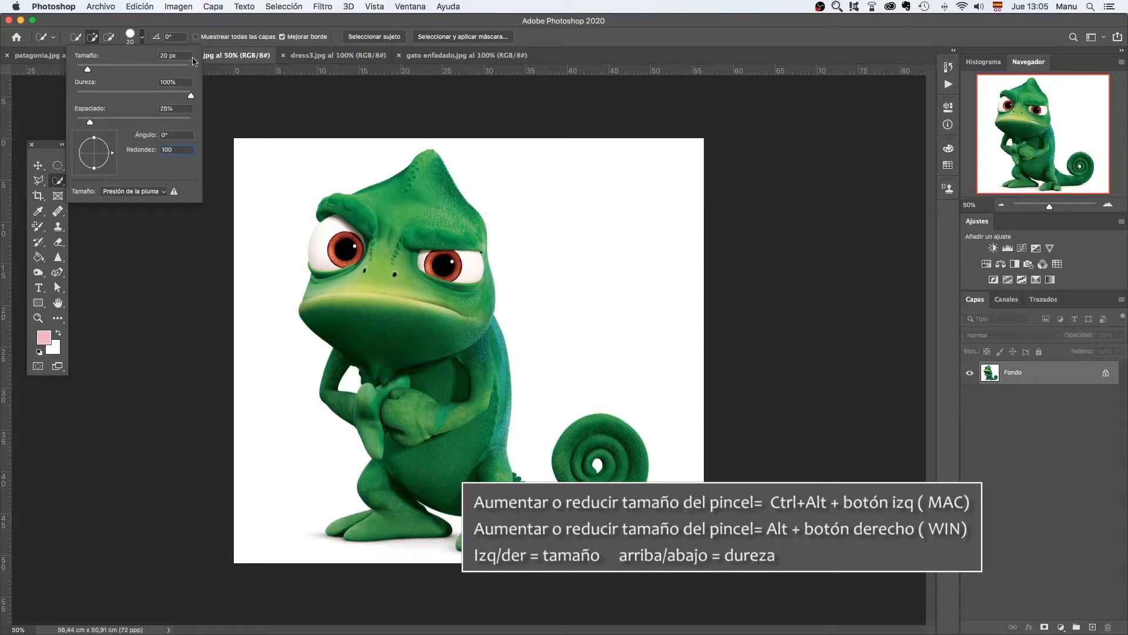
left_click(235, 47)
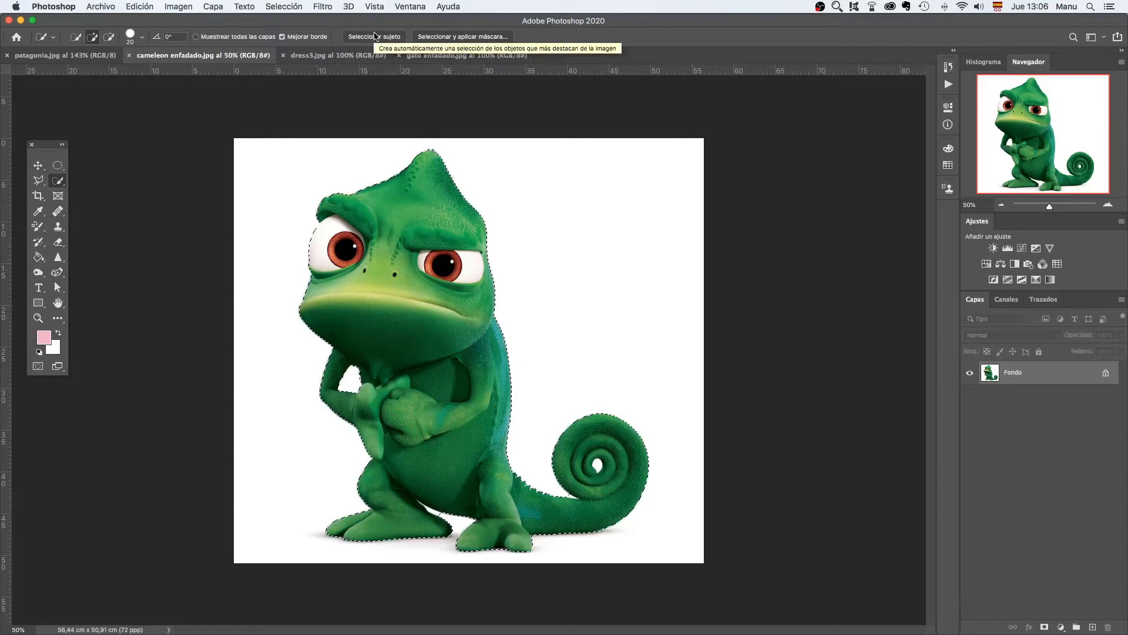
Step: Clear the automatic selection and paint a Quick Selection over the chameleon's head, body, feet and tail, including both eyes
key("super+d")
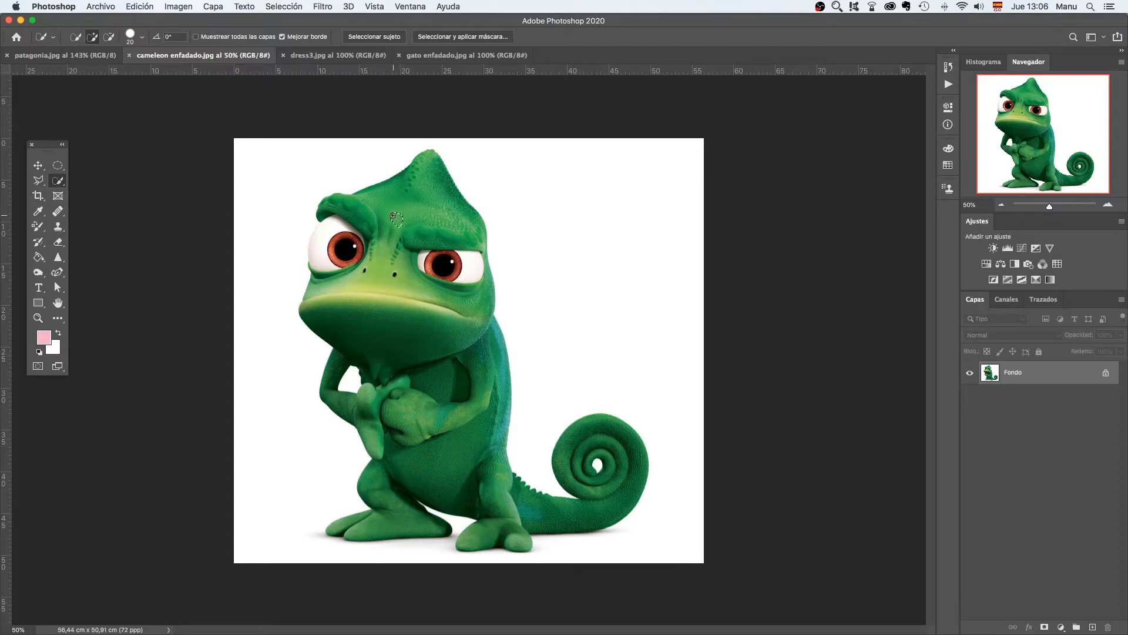
left_click_drag(390, 225, 403, 224)
mouse_move(380, 233)
left_mouse_down()
mouse_move(368, 274)
mouse_move(348, 283)
mouse_move(425, 310)
mouse_move(406, 354)
mouse_move(435, 379)
mouse_move(419, 424)
mouse_move(482, 517)
mouse_move(407, 459)
left_mouse_up()
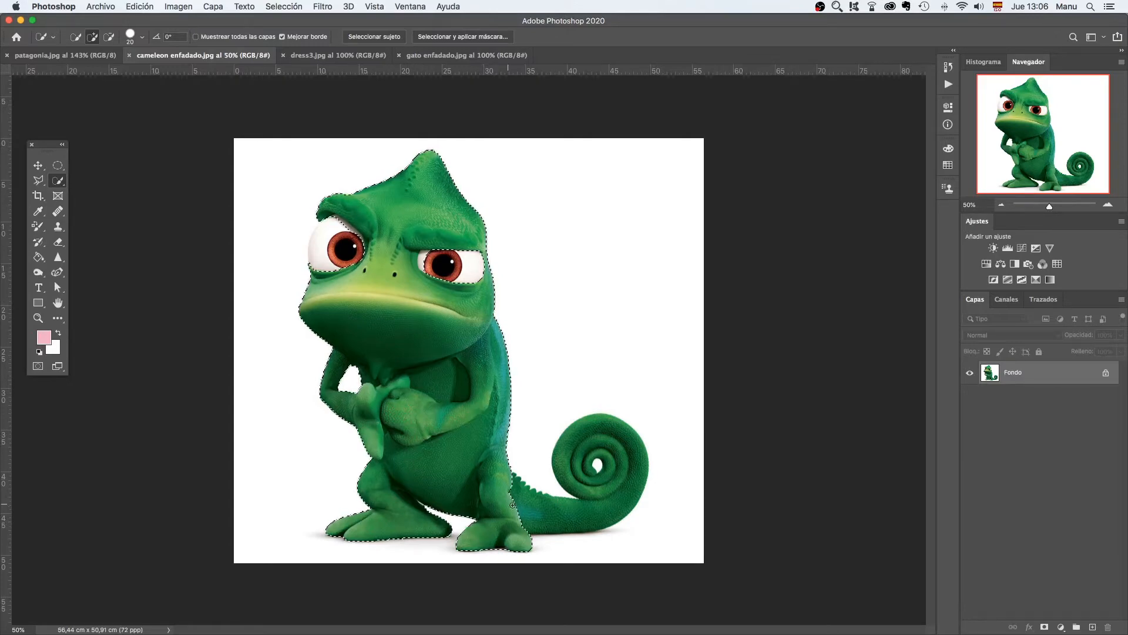
mouse_move(541, 508)
left_mouse_down()
mouse_move(558, 513)
mouse_move(614, 461)
left_mouse_up()
scroll(322, 215, "up", 2)
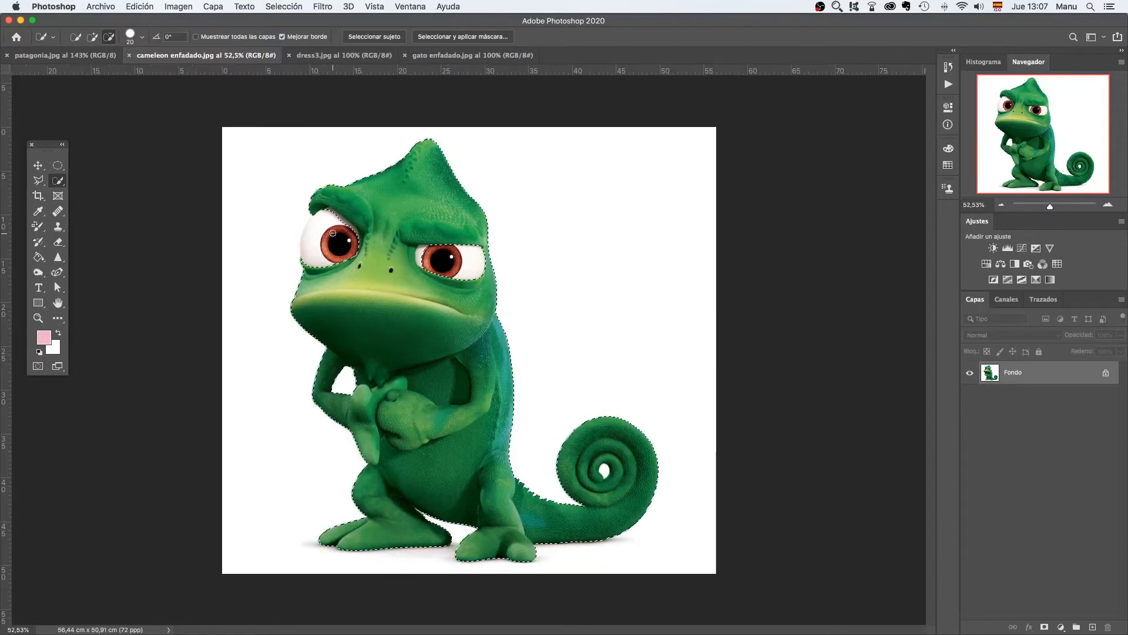
scroll(322, 215, "up", 3)
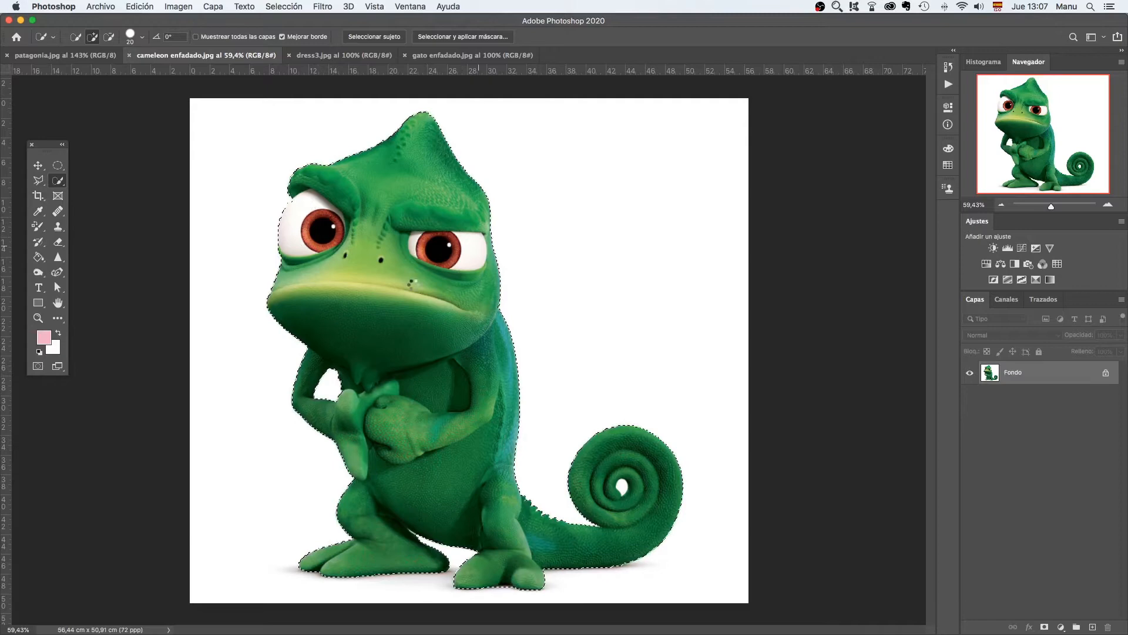
Step: Subtract the white gap at the centre of the tail's curl from the chameleon selection, using a 6 px brush
key("alt")
scroll(641, 504, "up", 1)
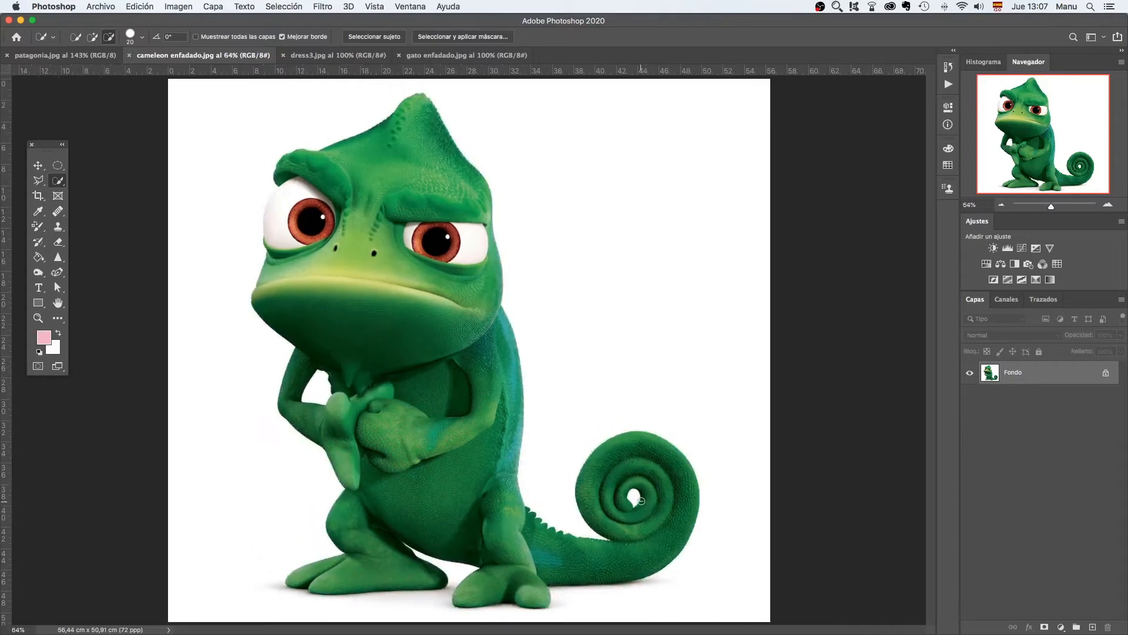
scroll(678, 507, "up", 5)
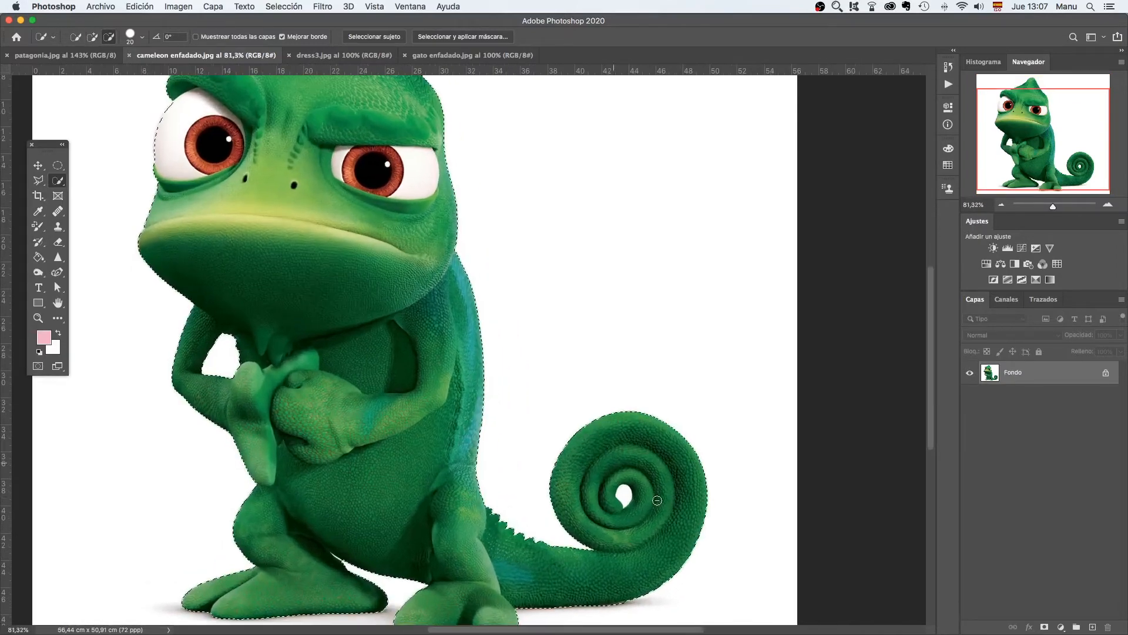
scroll(651, 499, "up", 2)
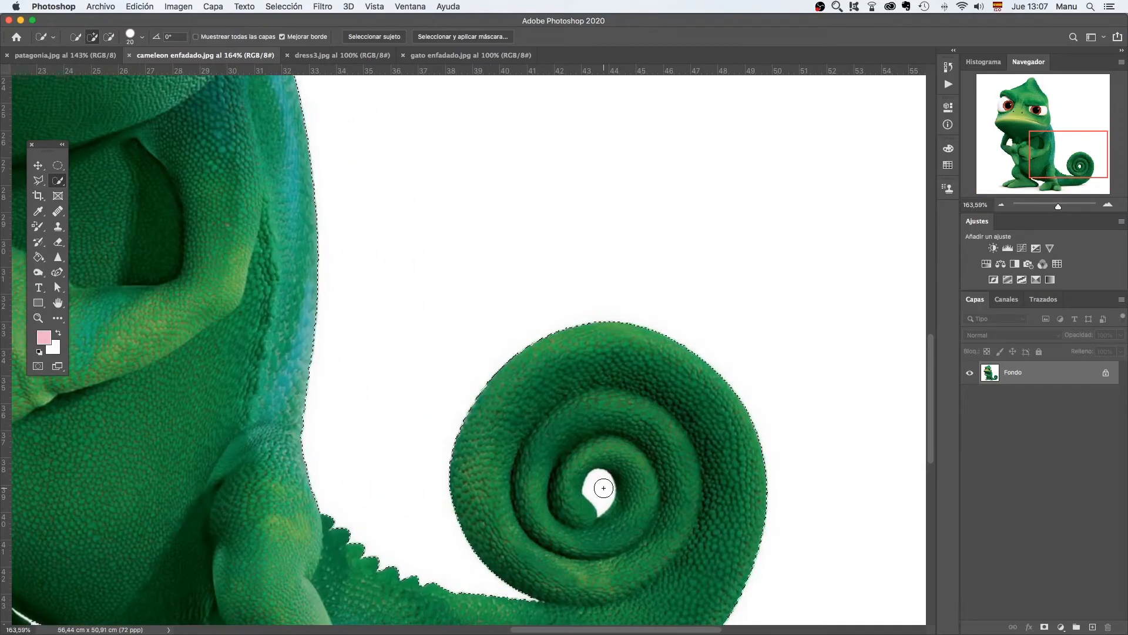
key("alt")
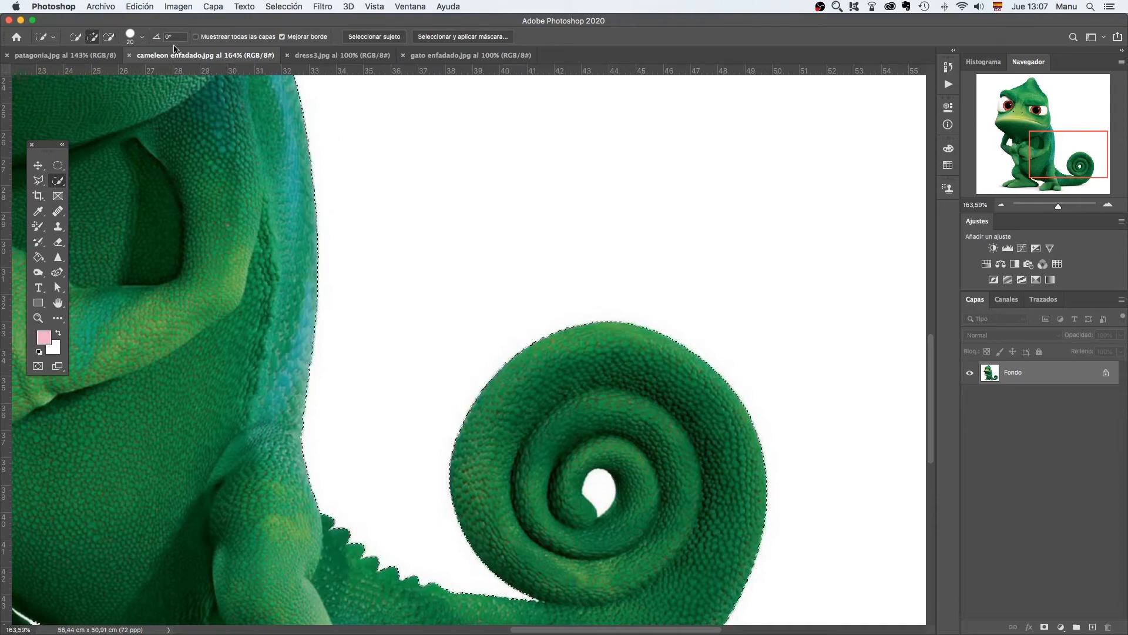
left_click(110, 37)
left_click_drag(601, 489, 606, 492)
key("alt")
scroll(638, 464, "down", 8)
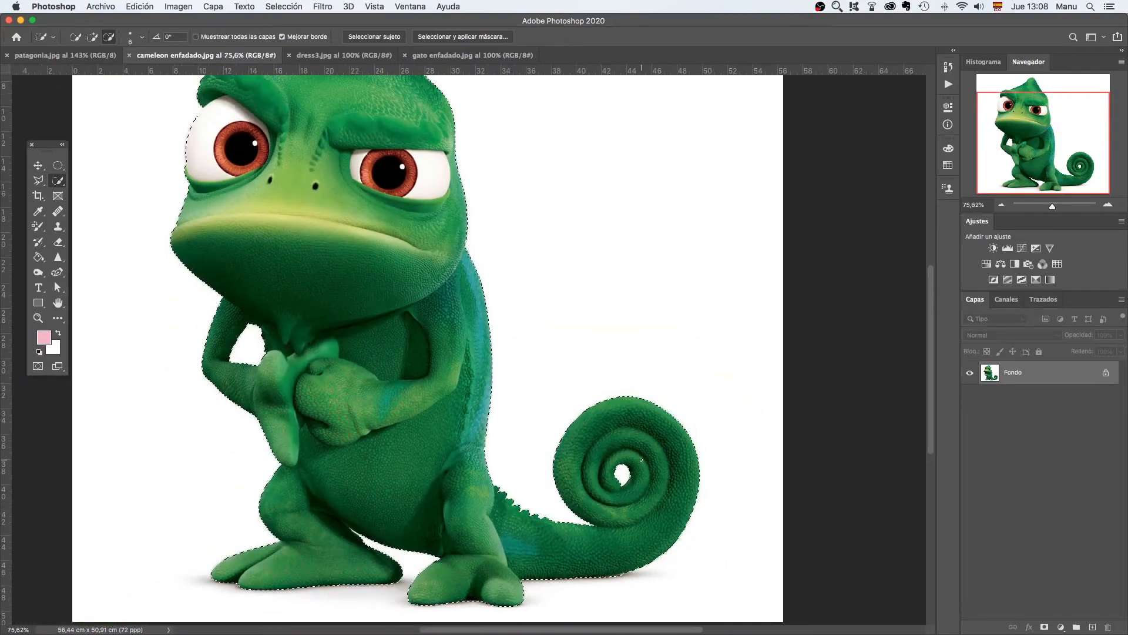
Step: Recolour the selected chameleon with Hue/Saturation, setting hue to +55 and saturation to +30
scroll(641, 460, "down", 3)
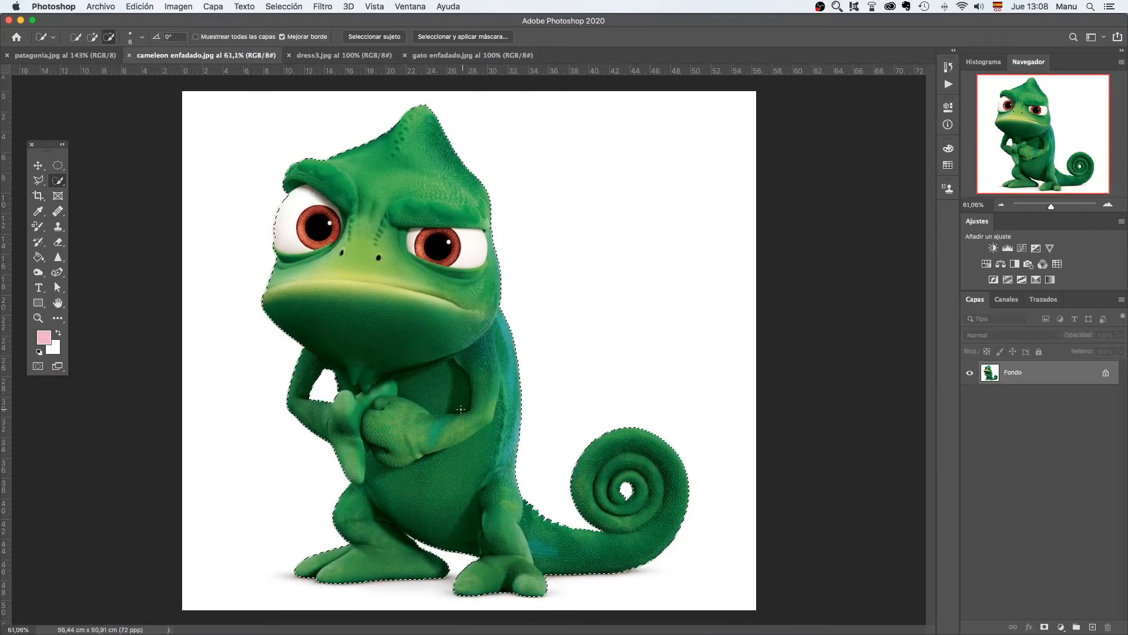
scroll(468, 352, "down", 1)
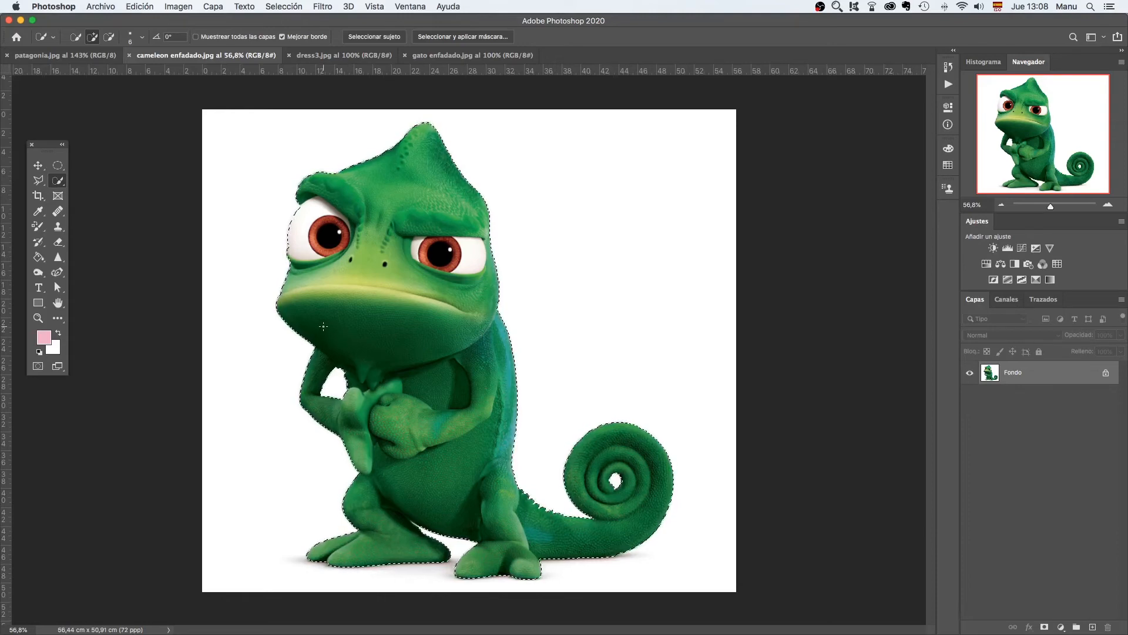
left_click(183, 8)
mouse_move(187, 41)
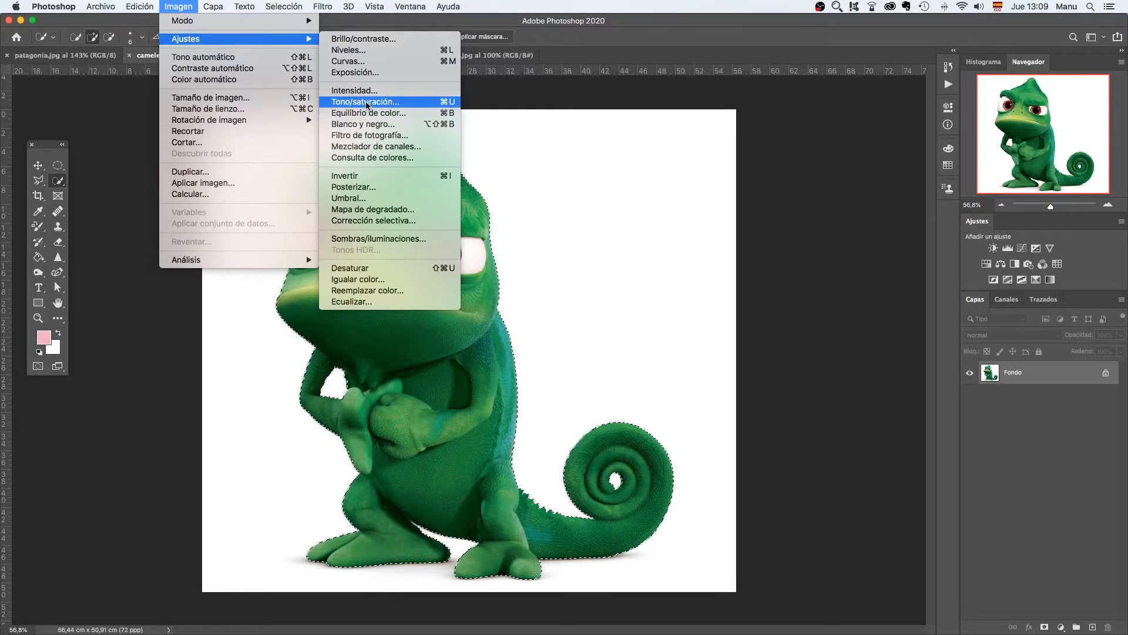
left_click(366, 104)
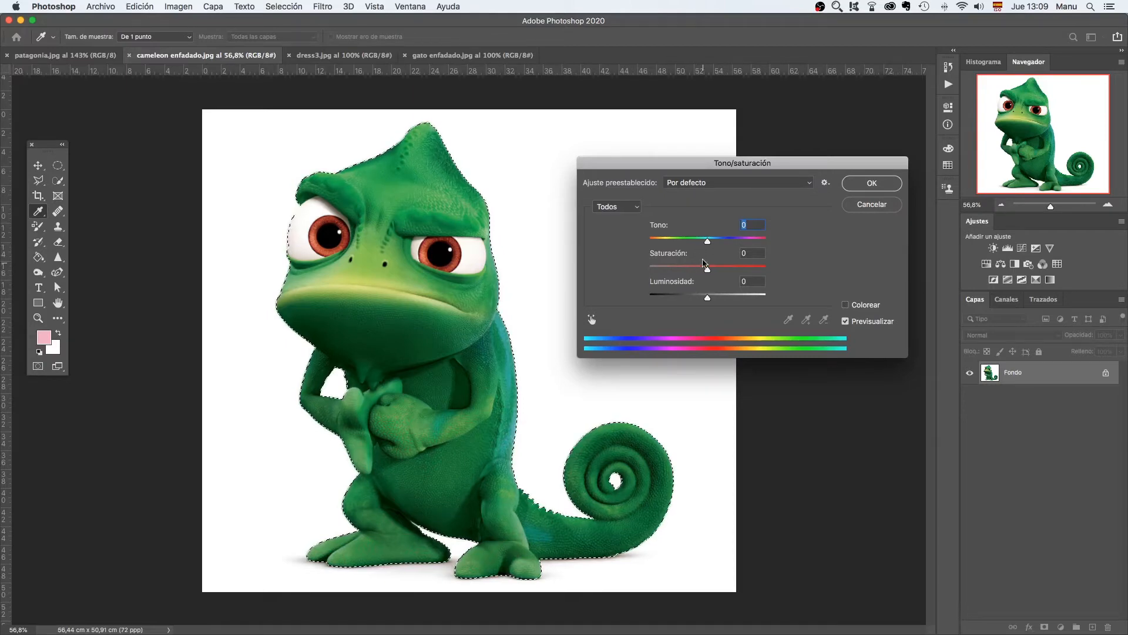
left_click_drag(708, 244, 737, 244)
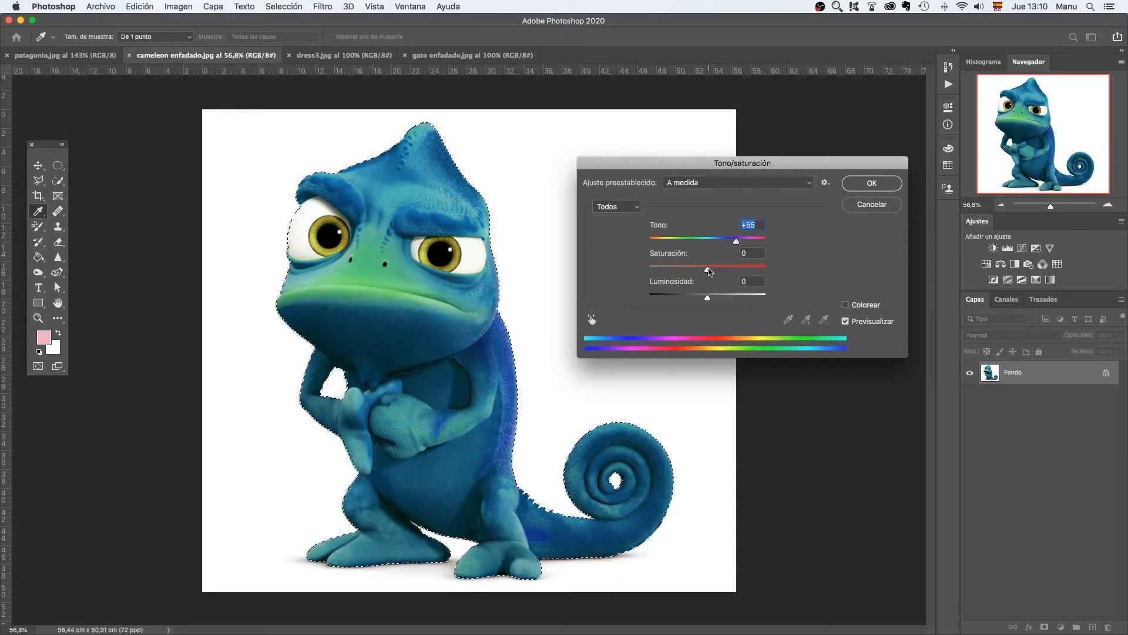
mouse_move(709, 272)
left_mouse_down()
mouse_move(744, 274)
mouse_move(678, 270)
mouse_move(725, 269)
left_mouse_up()
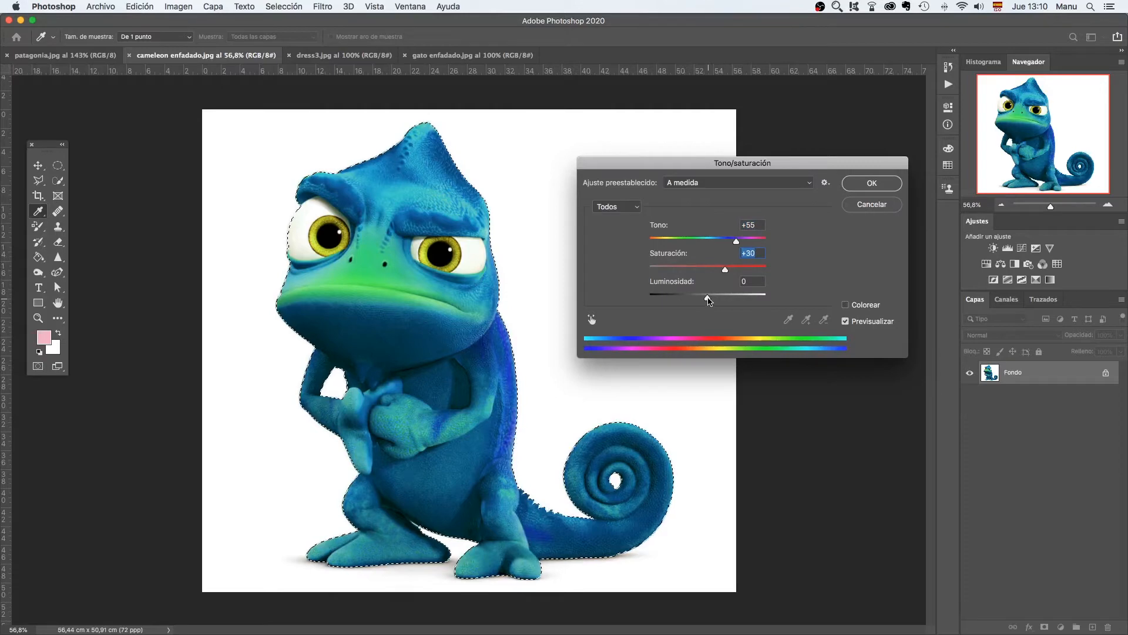
mouse_move(708, 301)
left_mouse_down()
mouse_move(730, 300)
mouse_move(676, 298)
mouse_move(706, 299)
left_mouse_up()
left_click(869, 184)
Step: Apply a Color Balance to the chameleon's midtones with colour levels of -77, -1 and +76, preserving luminosity
left_click(178, 6)
left_click(184, 6)
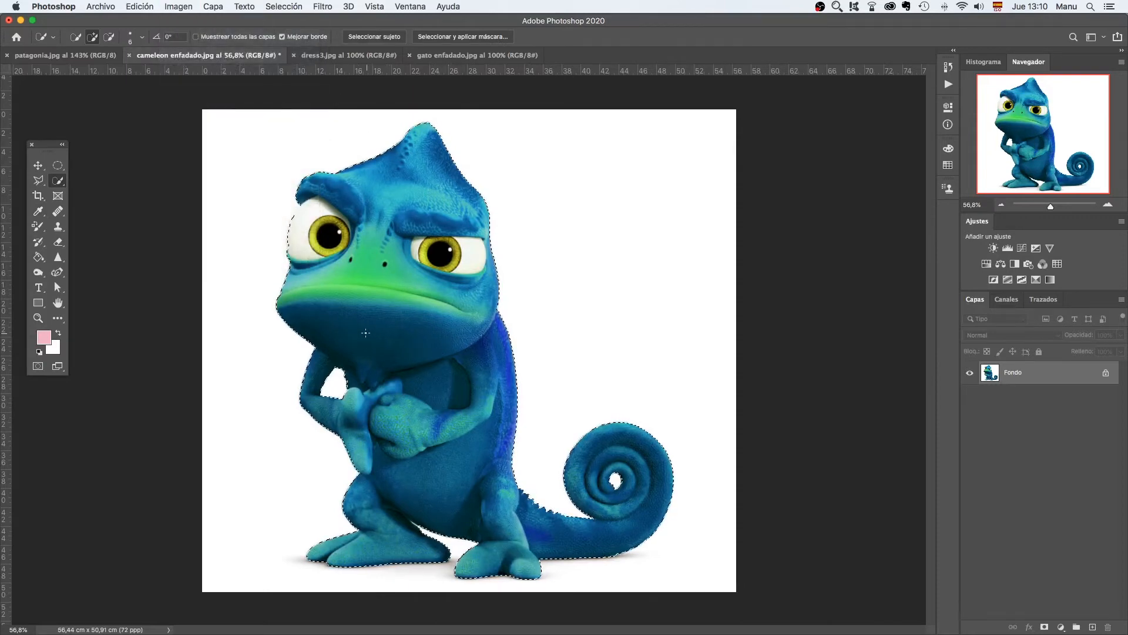
left_click(178, 7)
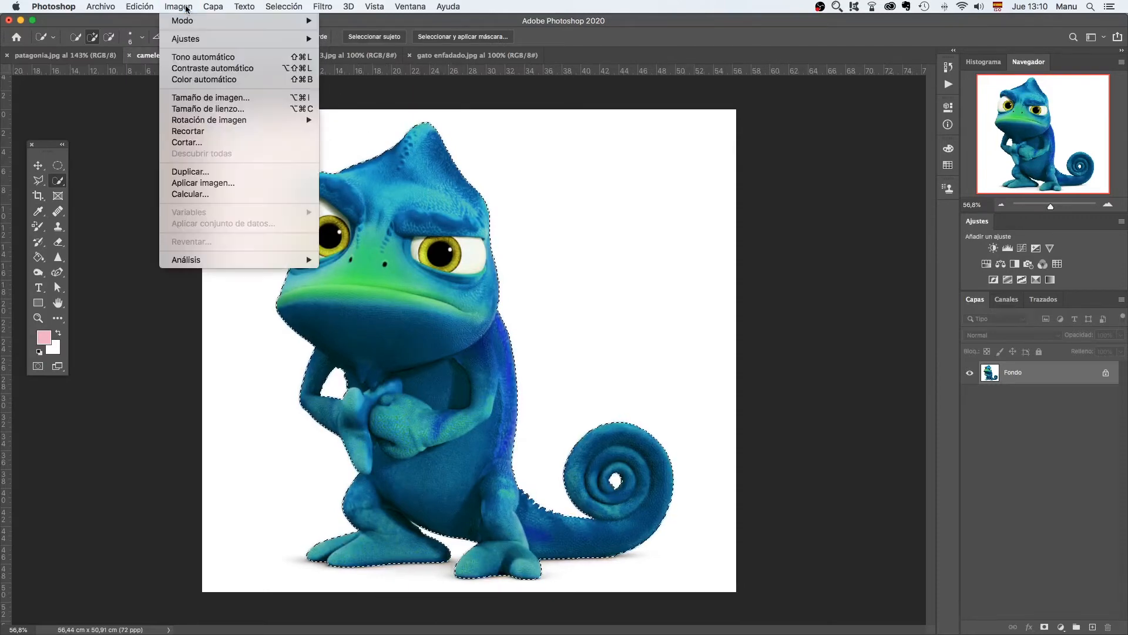
mouse_move(190, 41)
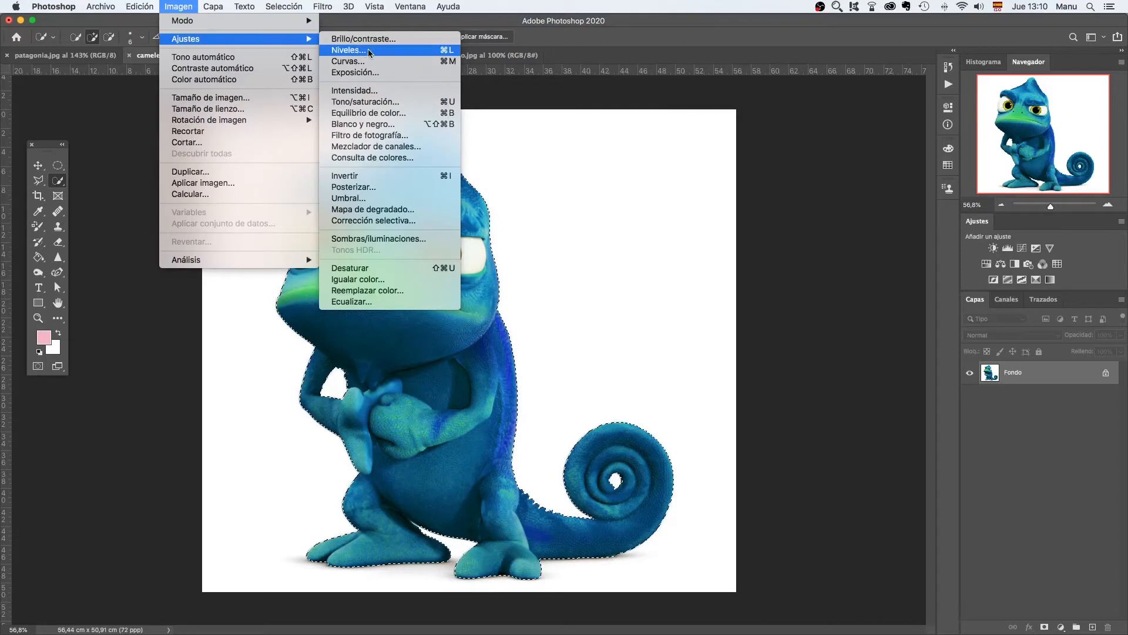
left_click(366, 113)
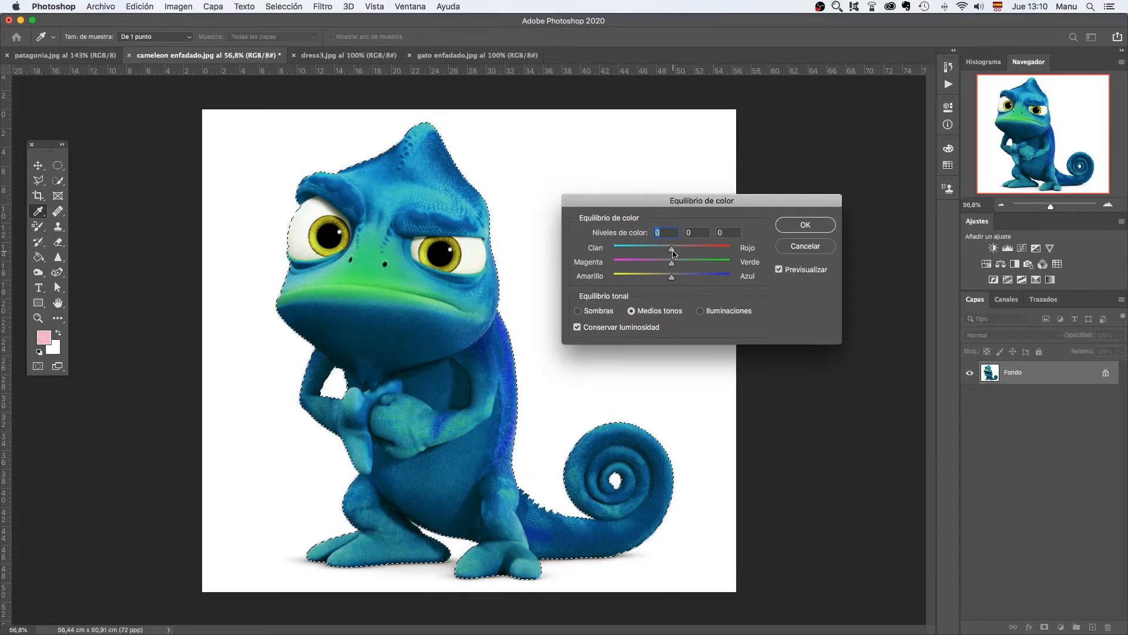
left_click_drag(672, 250, 718, 282)
mouse_move(617, 250)
left_mouse_down()
mouse_move(697, 262)
mouse_move(627, 250)
left_mouse_up()
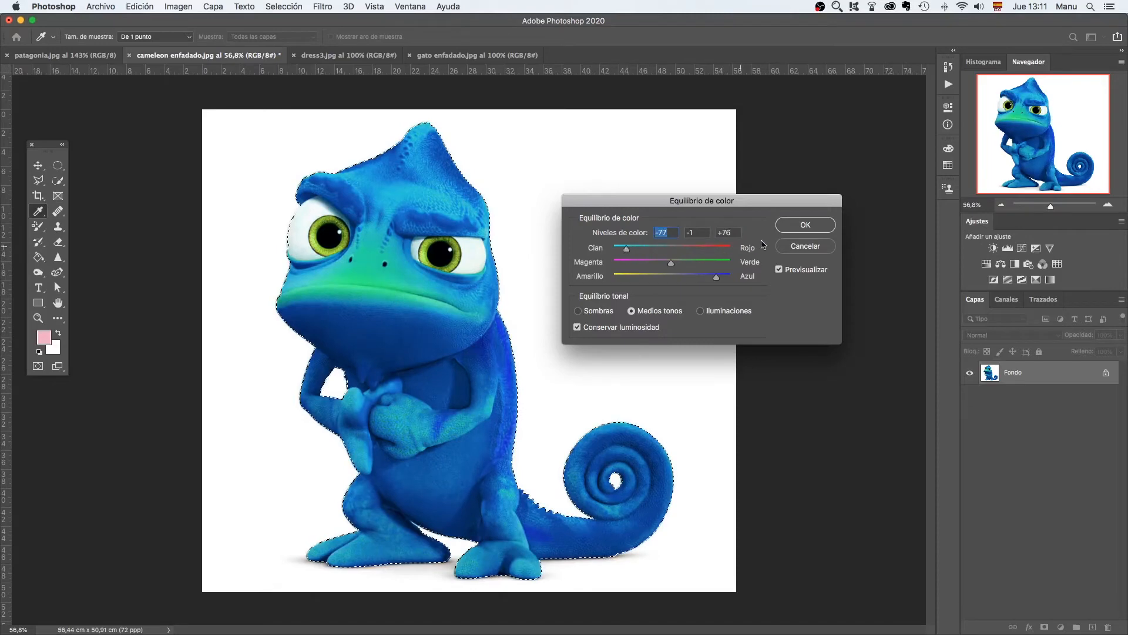
left_click(805, 226)
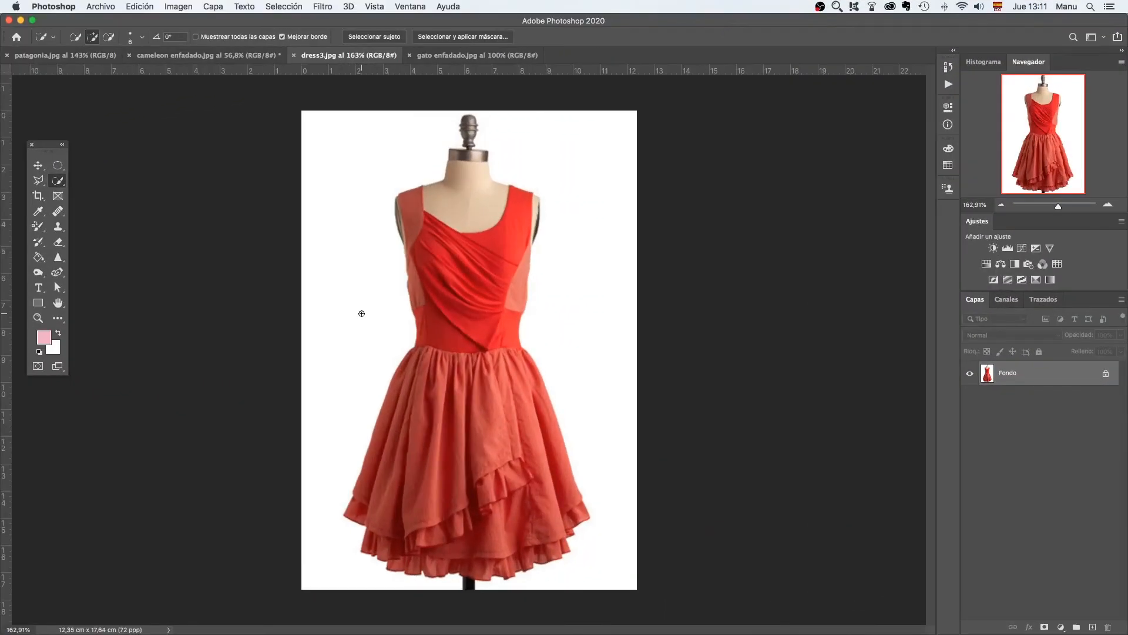
Step: Activate the Magic Wand for the dress image in add-to-selection mode with a 3 x 3 average sample size
right_click(61, 183)
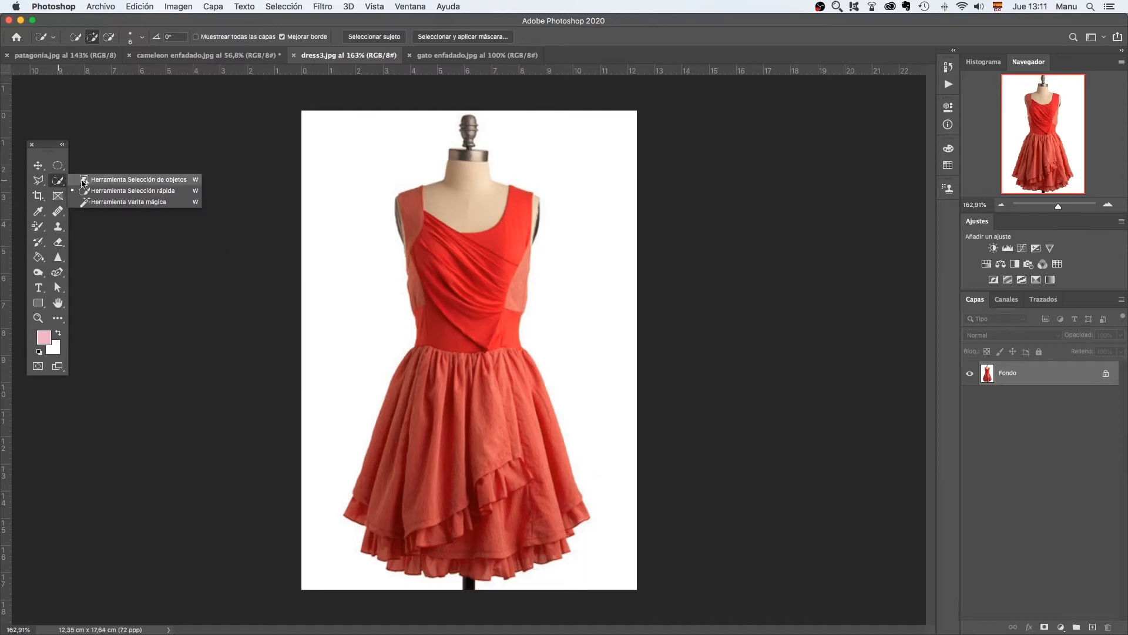
left_click(109, 202)
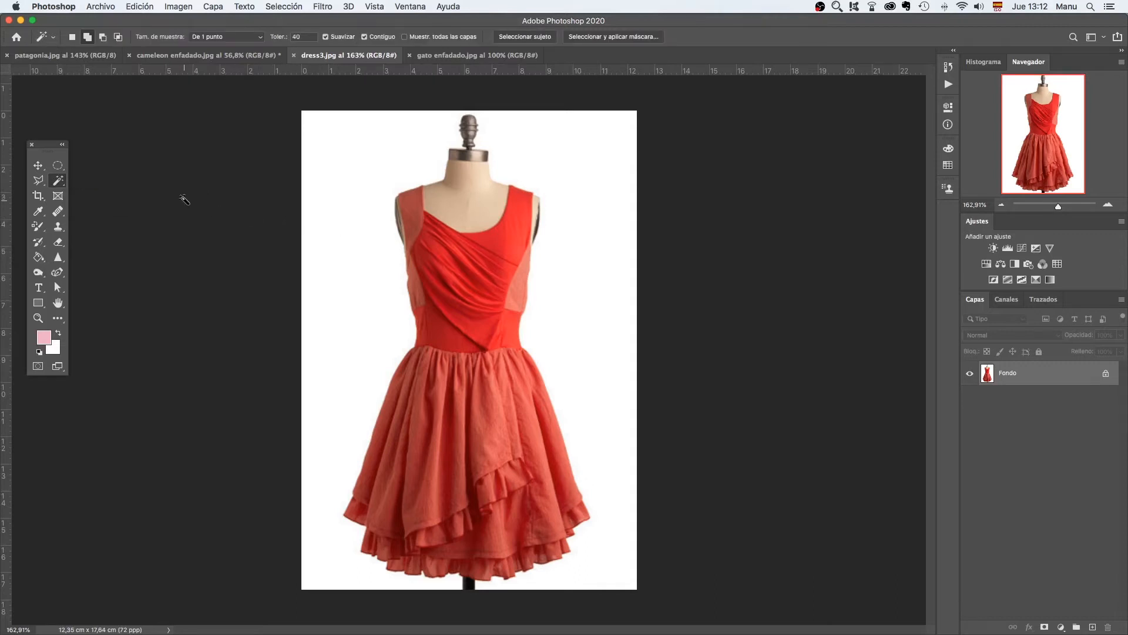
left_click(87, 37)
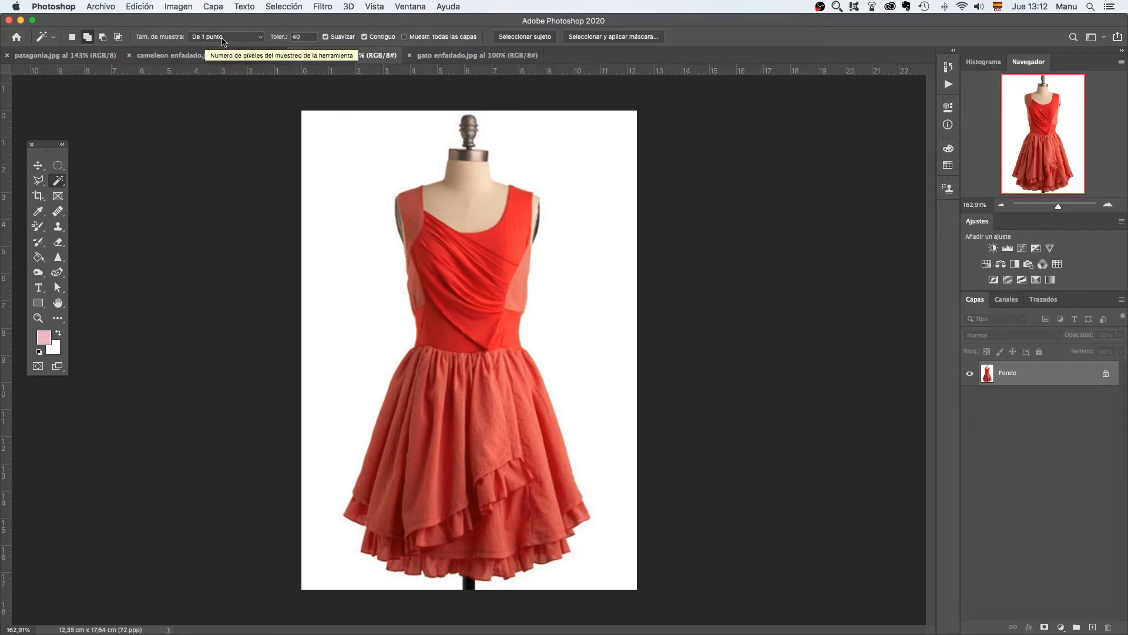
left_click(261, 39)
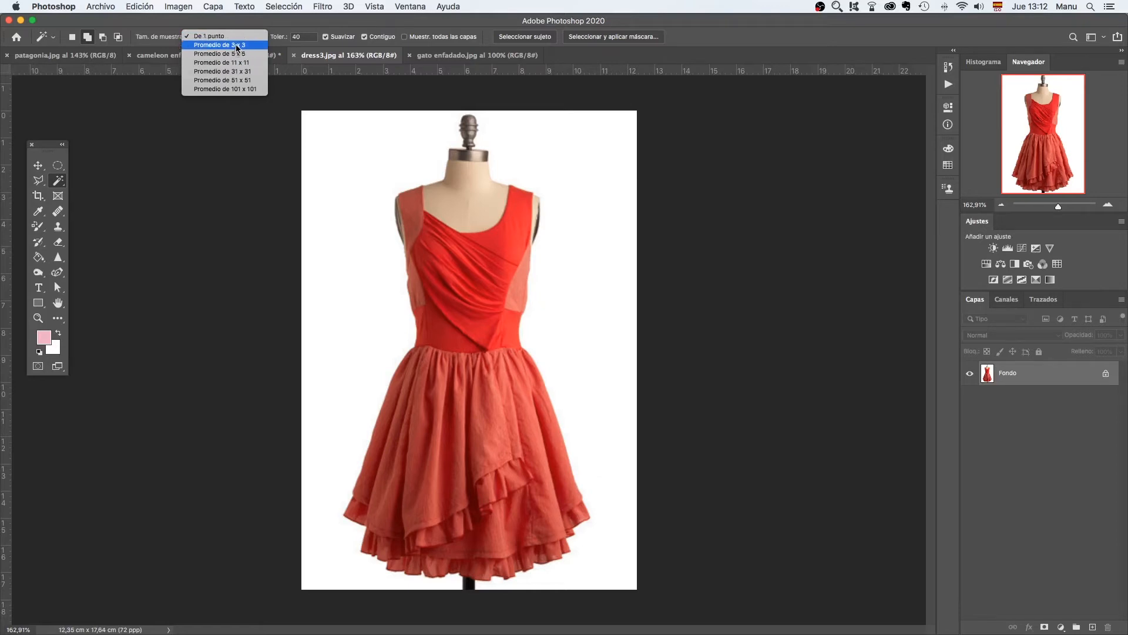
left_click(235, 45)
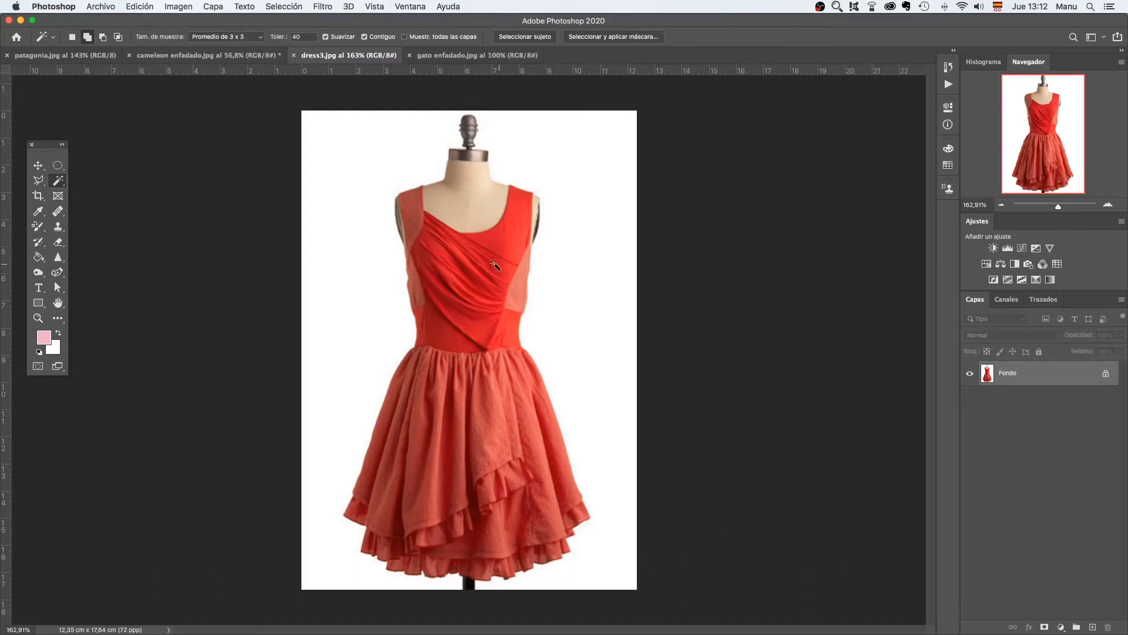
Step: Try selecting the whole dress with the Magic Wand at tolerance 40, adding bodice, skirt and dark folds, and clear the selection
scroll(482, 267, "up", 6)
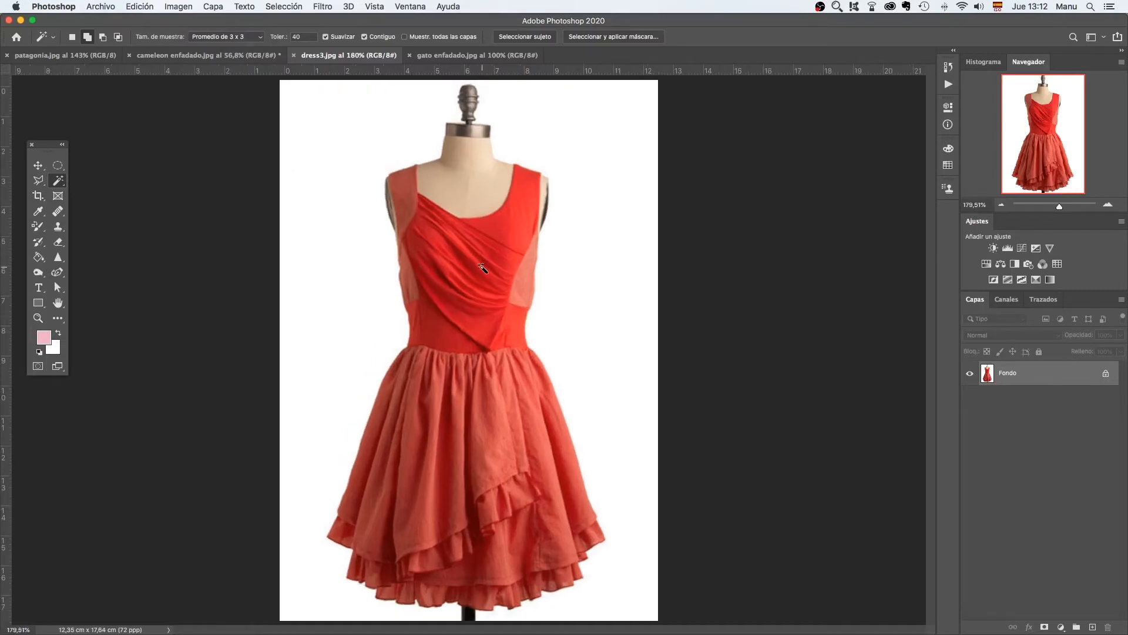
scroll(496, 245, "up", 6)
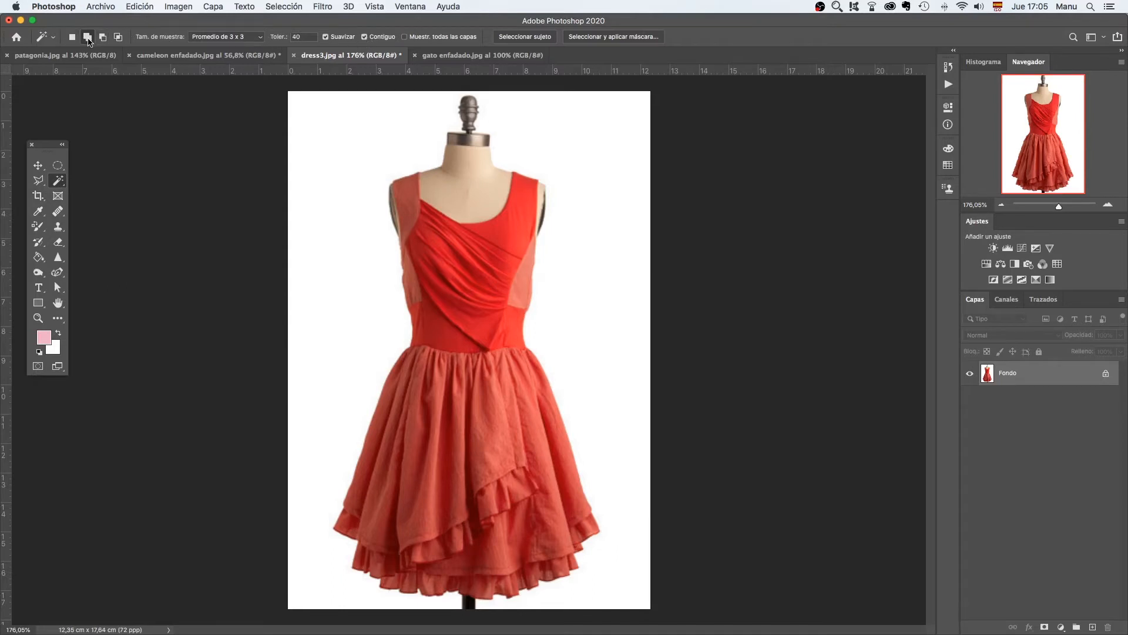
left_click(504, 237)
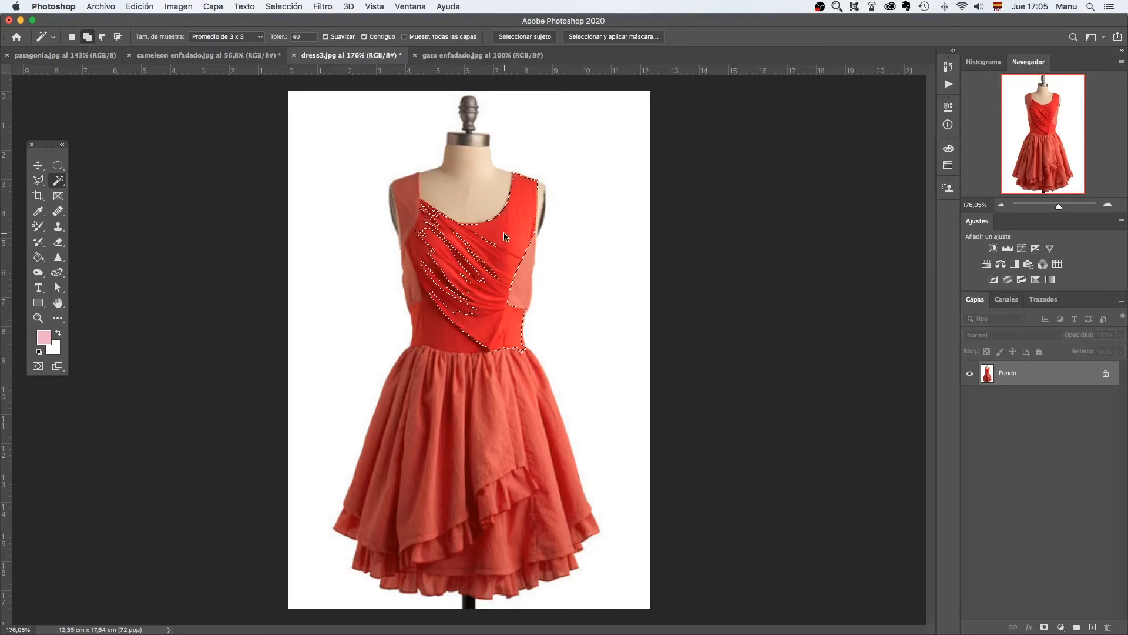
left_click(517, 294)
left_click(469, 378)
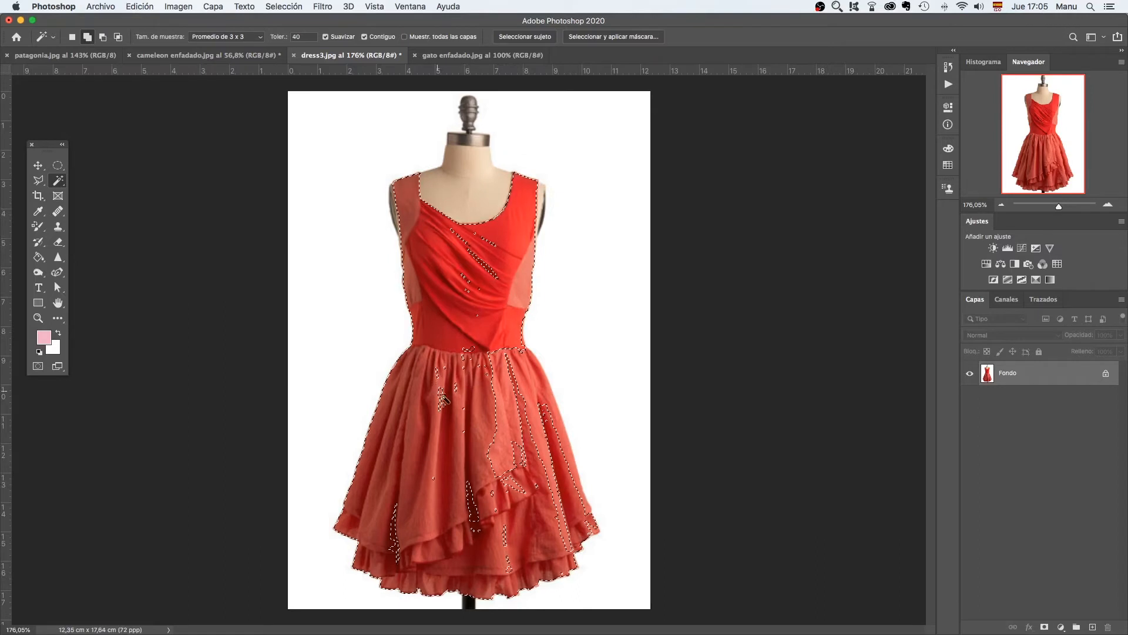
left_click(509, 408)
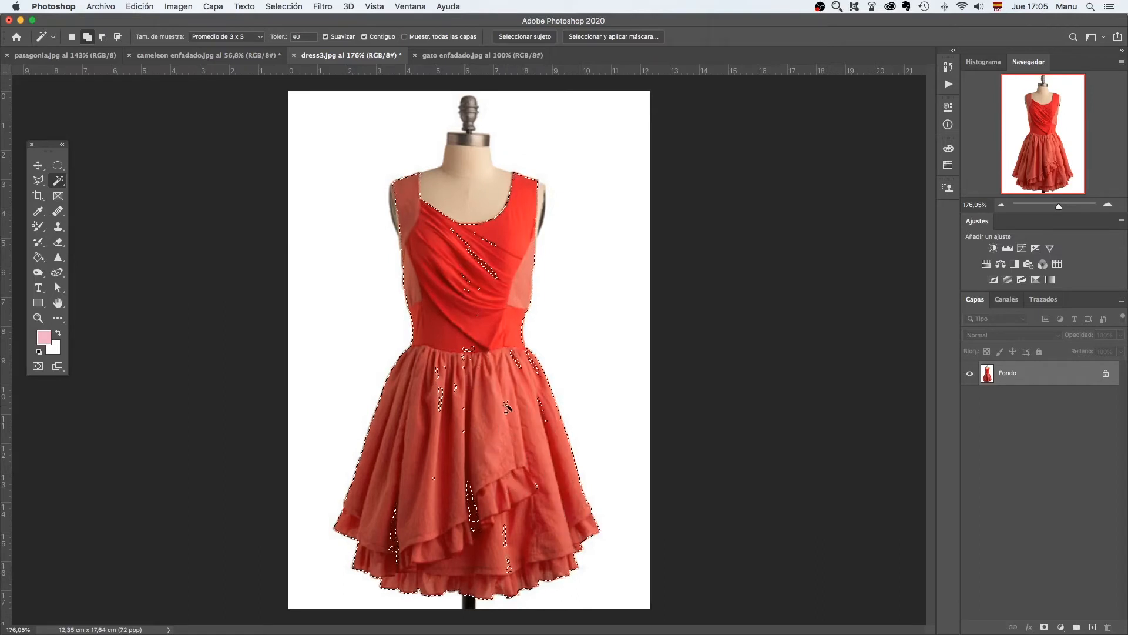
left_click(485, 259)
left_click(496, 247)
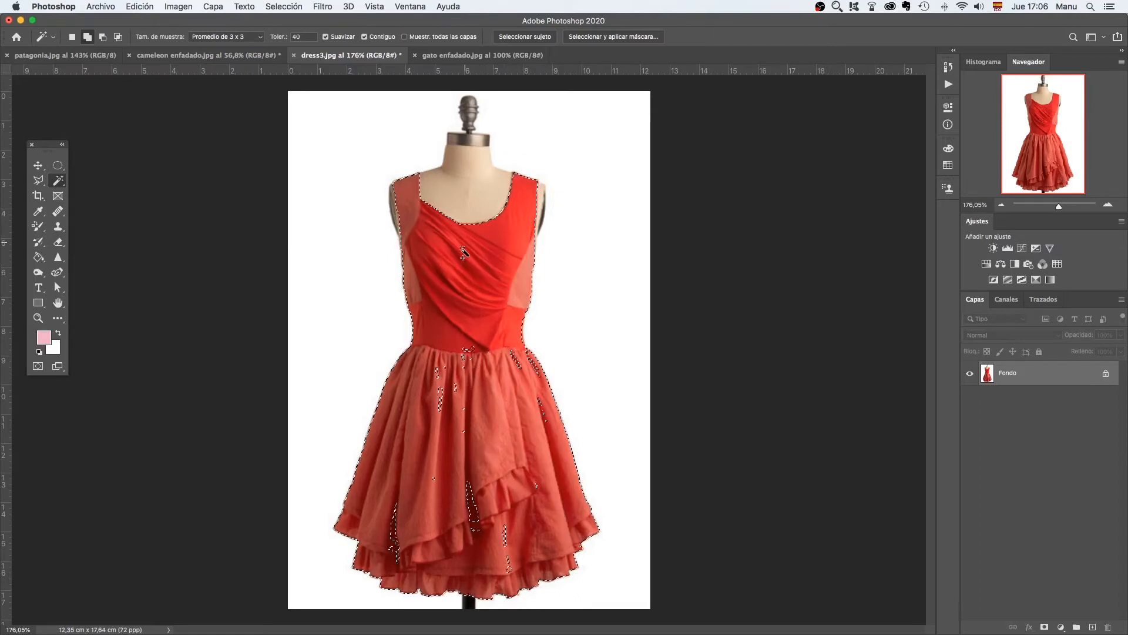
left_click(468, 360)
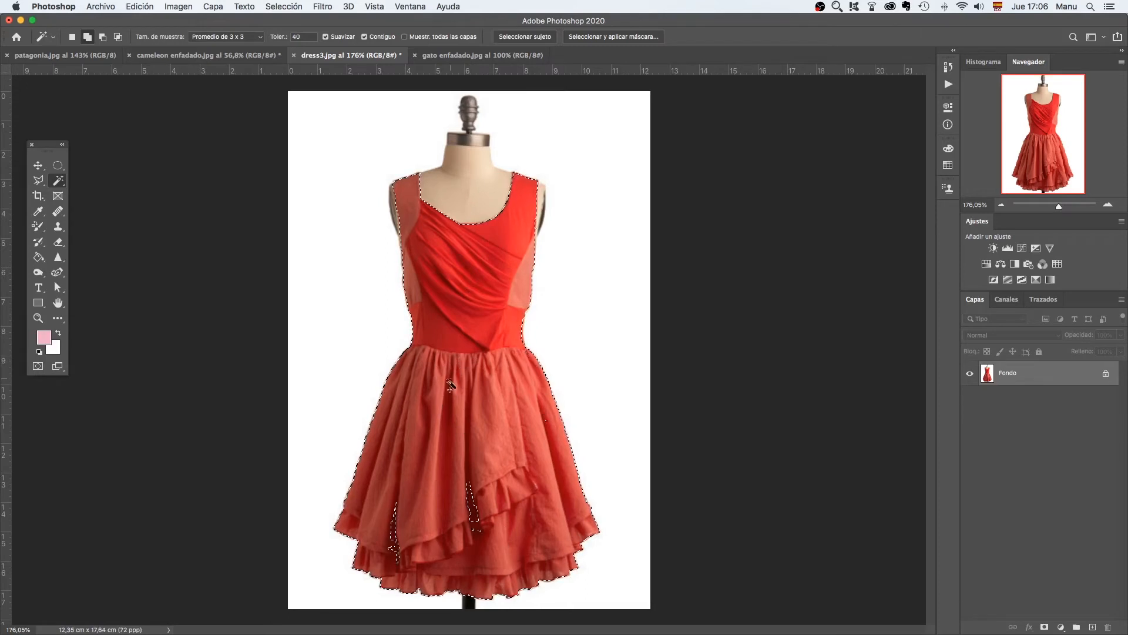
left_click(476, 513)
left_click(391, 537)
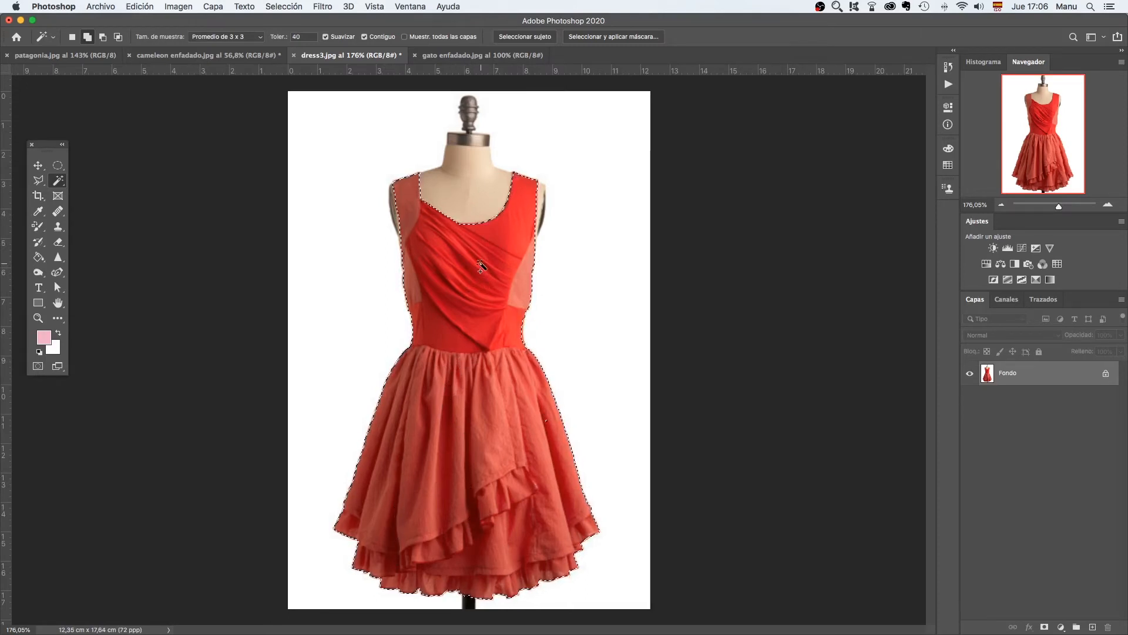
key("super+d")
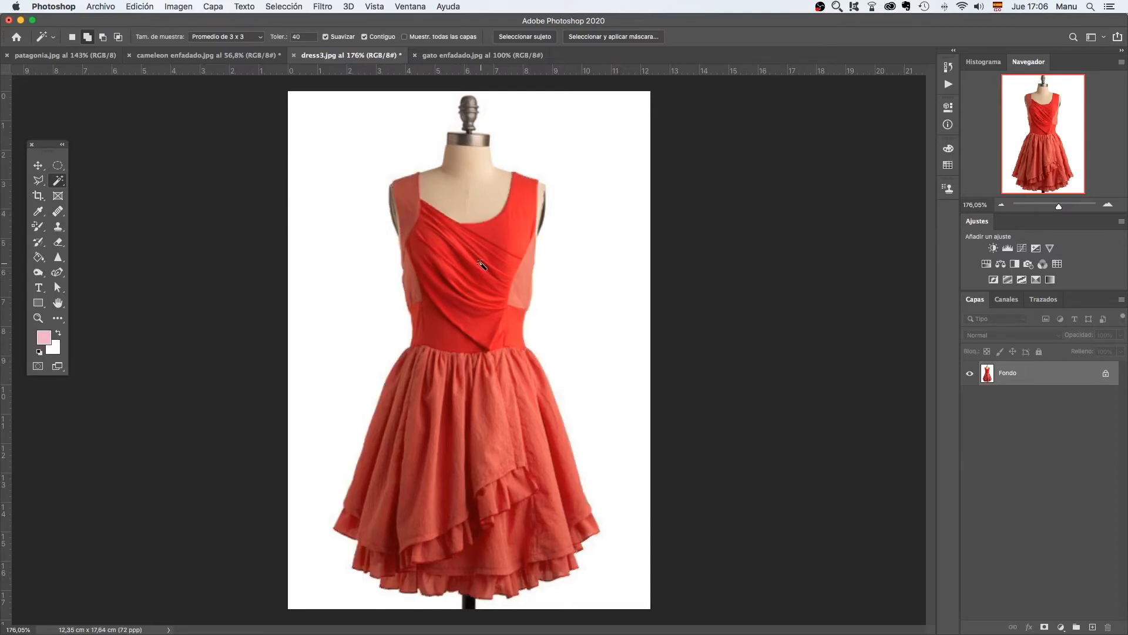
Step: Set the Magic Wand tolerance to 5 and try selecting the dress's red bodice by sampling its different shades and folds
left_click(293, 37)
type("5")
left_click(506, 226)
left_click(490, 257)
left_click(465, 262)
left_click(480, 285)
left_click(461, 281)
left_click(455, 303)
left_click(452, 326)
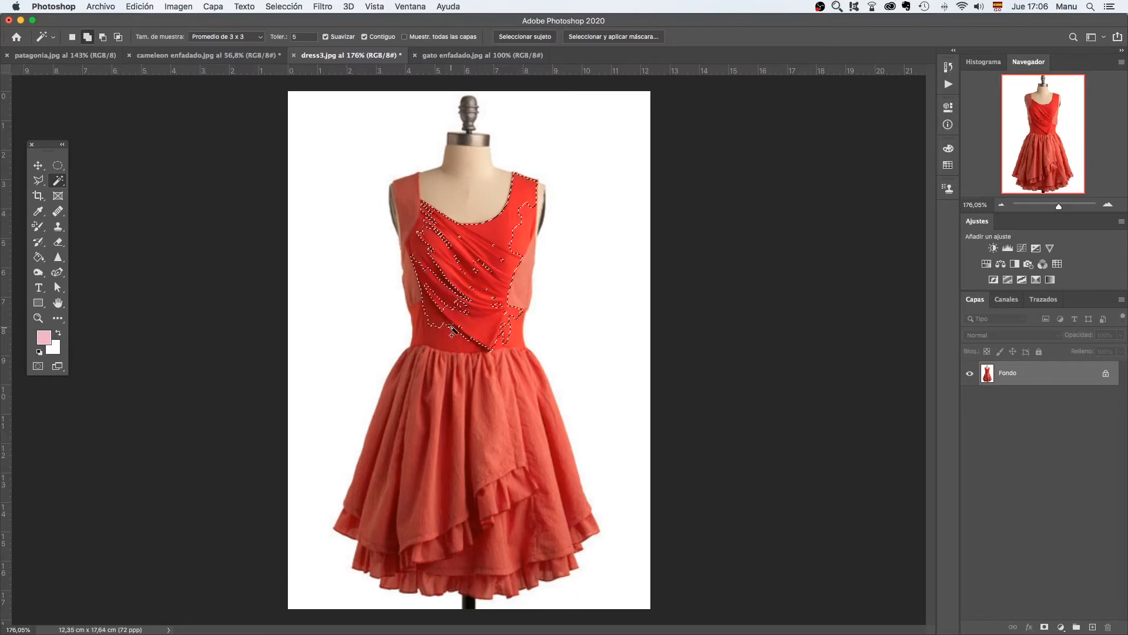
left_click(509, 291)
left_click(482, 302)
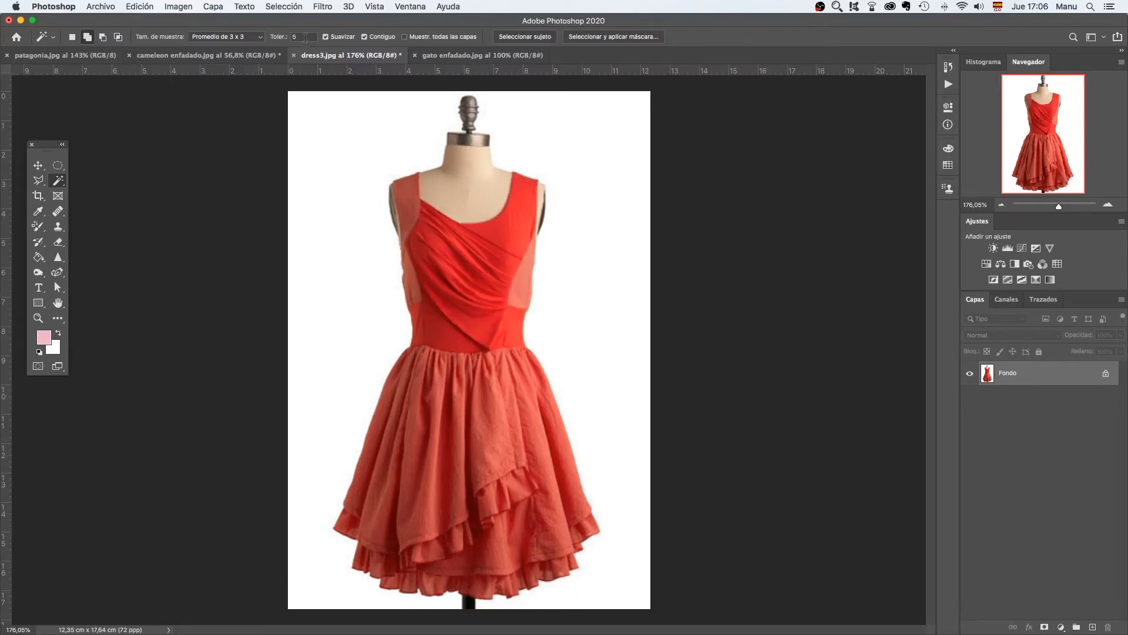
Step: Try a Magic Wand selection of the dress at tolerance 200, sampling the bodice, and clear the selection
type("200")
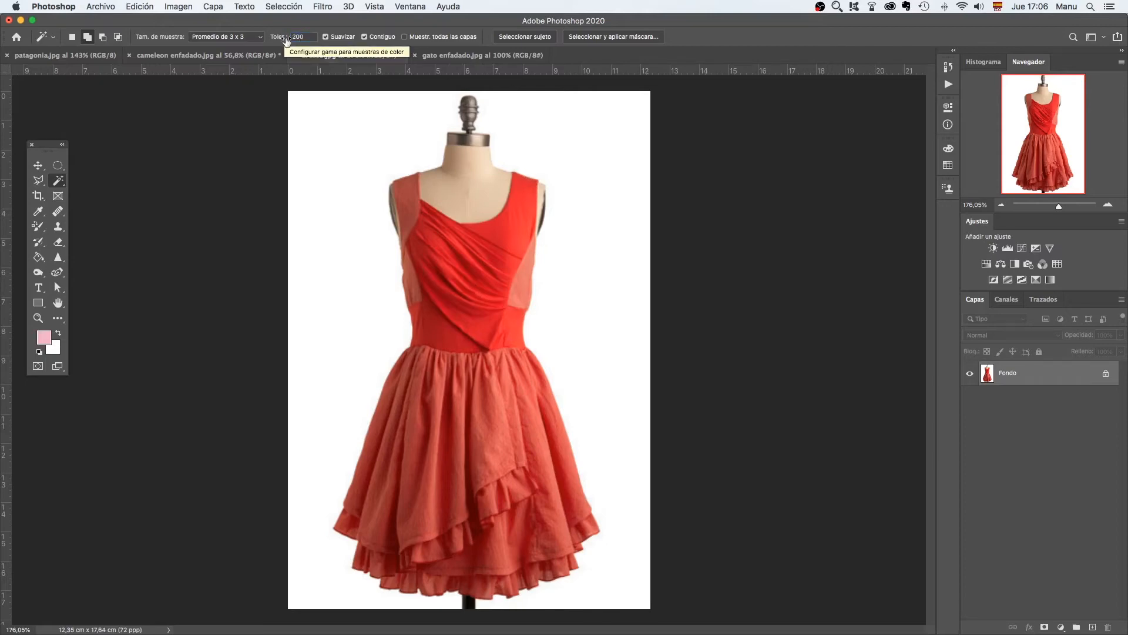
left_click(492, 281)
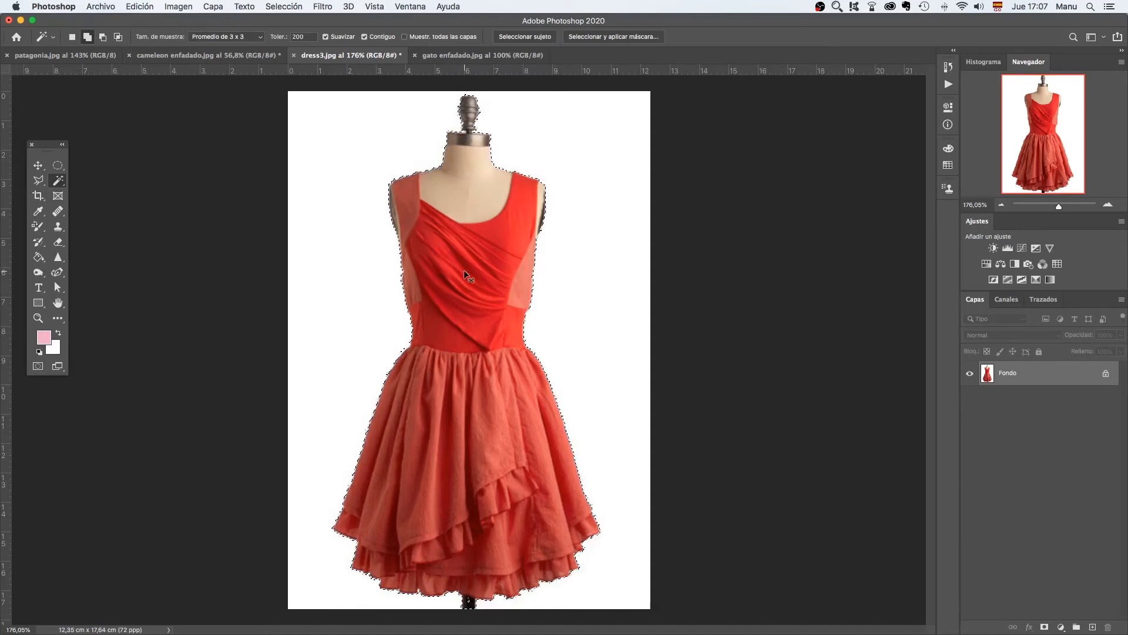
key("super+d")
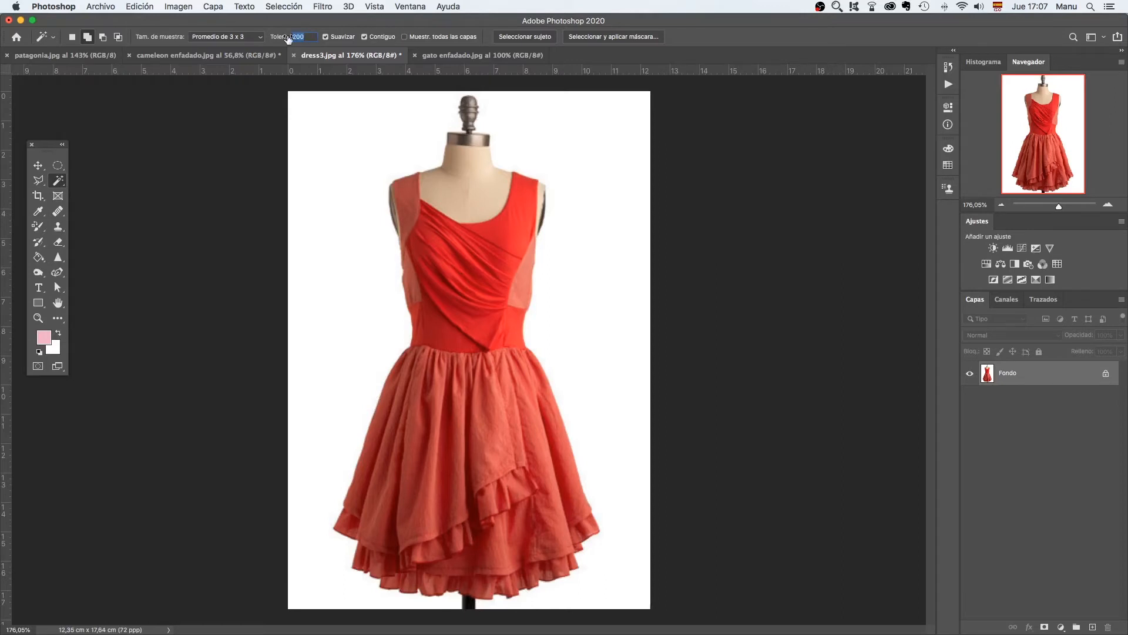
Step: Select the whole dress with the Magic Wand at tolerance 40 and Contiguous turned off, sampling its bodice and skirt
type("40")
left_click(499, 237)
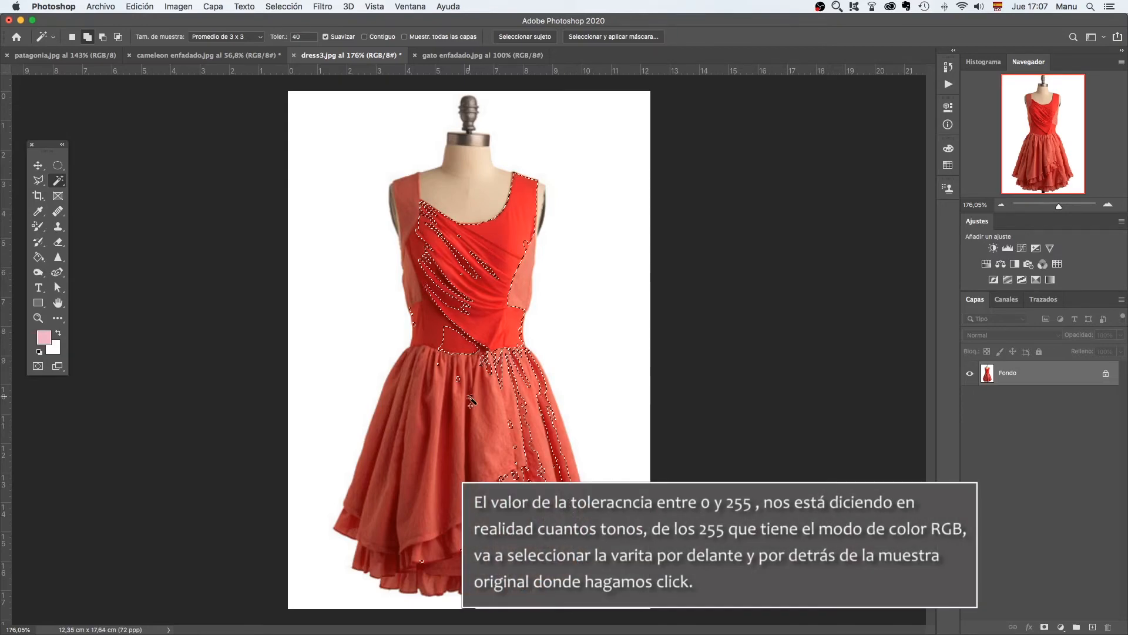
left_click(452, 294)
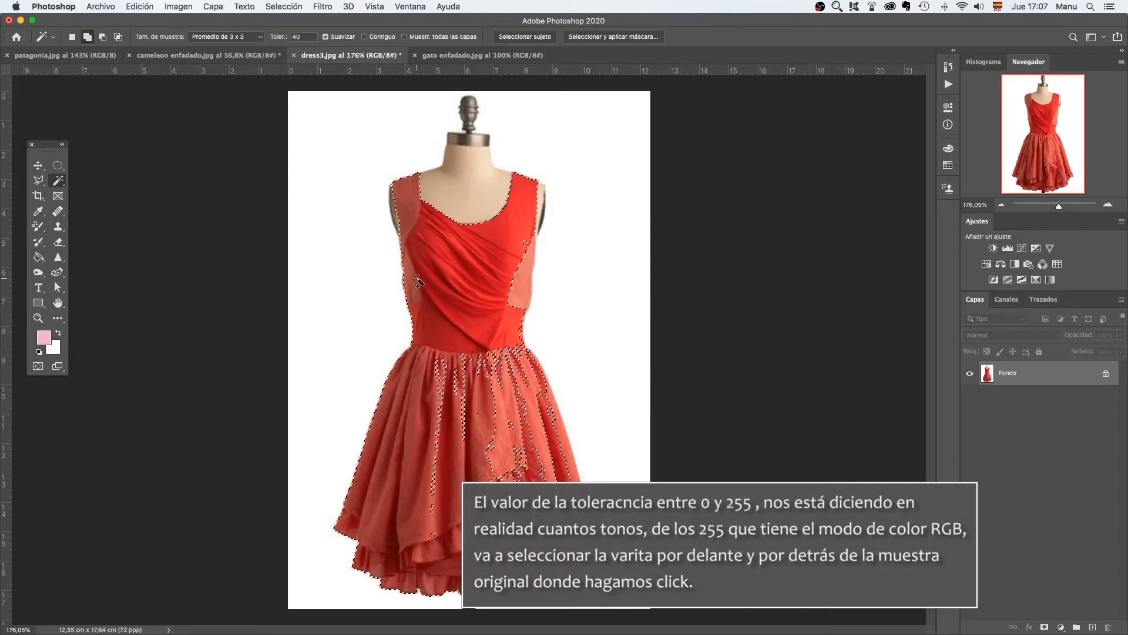
left_click(533, 450)
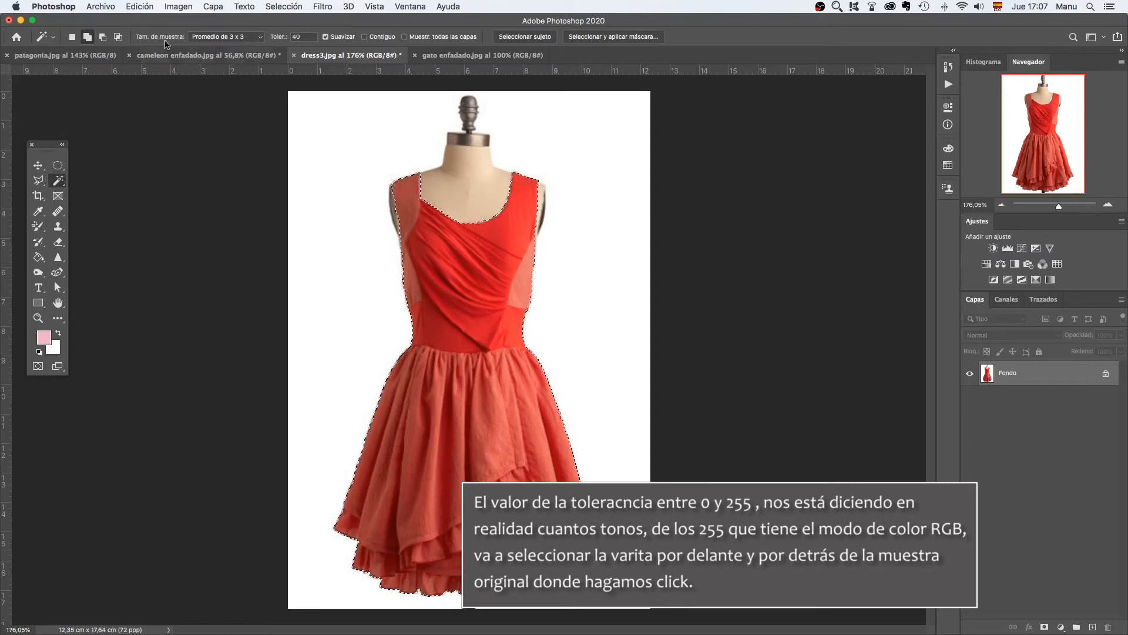
Step: Recolour the selected dress blue with a Hue/Saturation adjustment at hue -155, and clear the selection
left_click(178, 6)
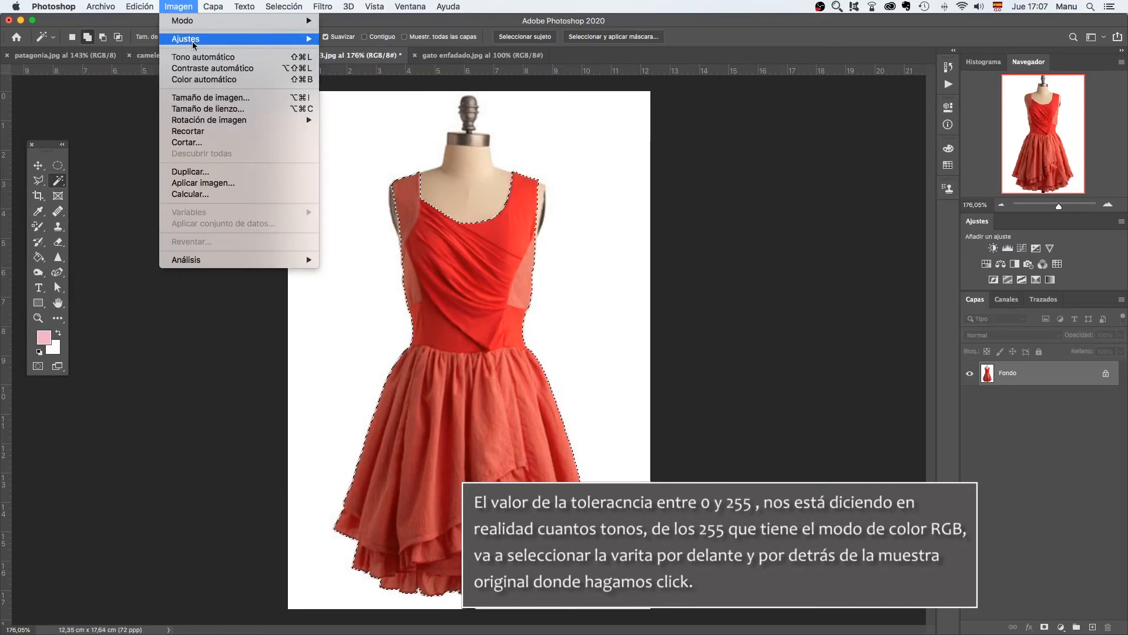
mouse_move(194, 46)
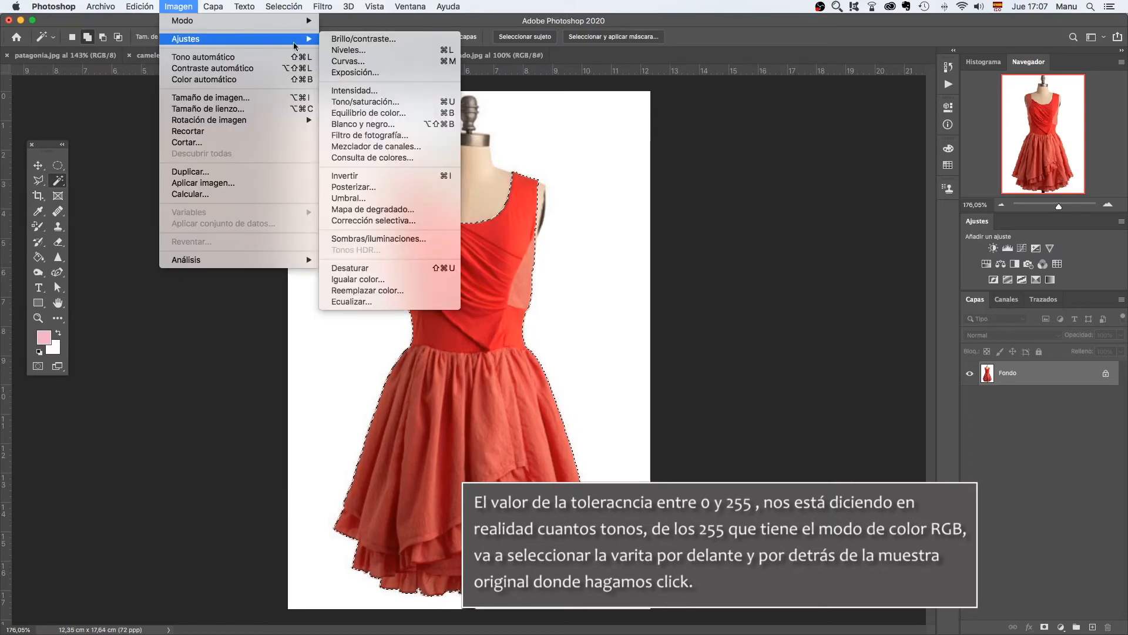
left_click(361, 104)
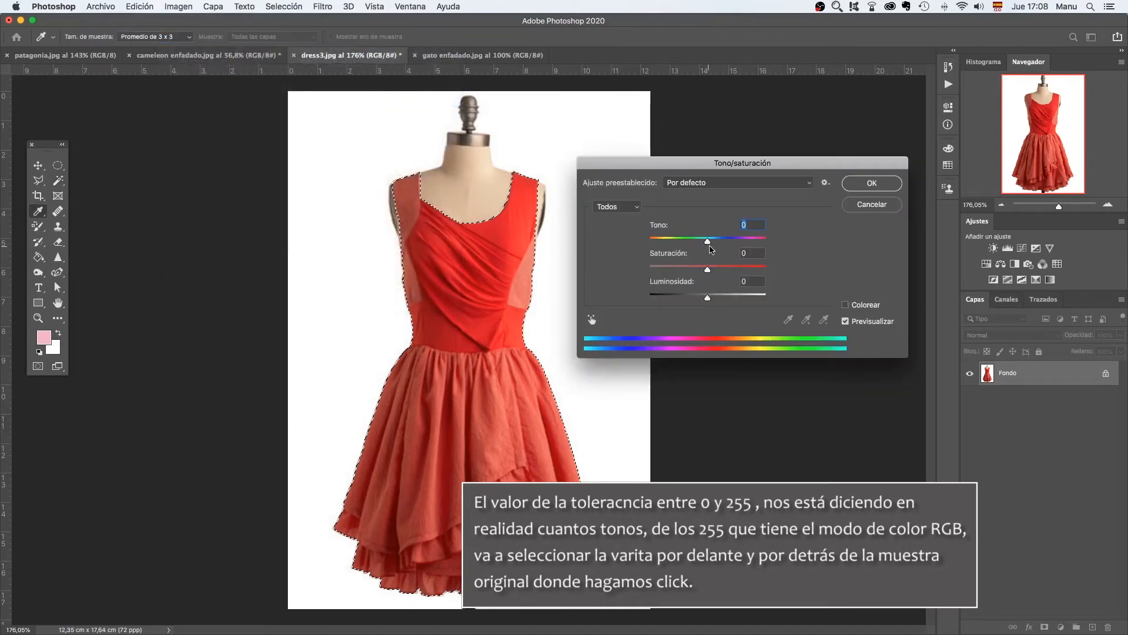
left_click_drag(708, 240, 656, 243)
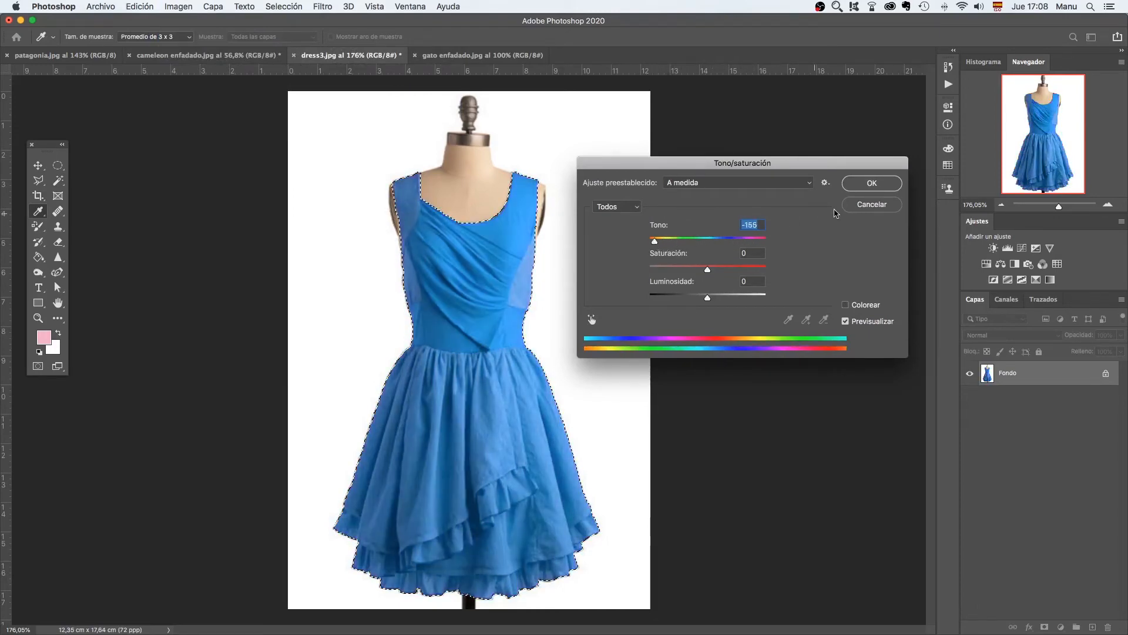
left_click(872, 183)
key("w")
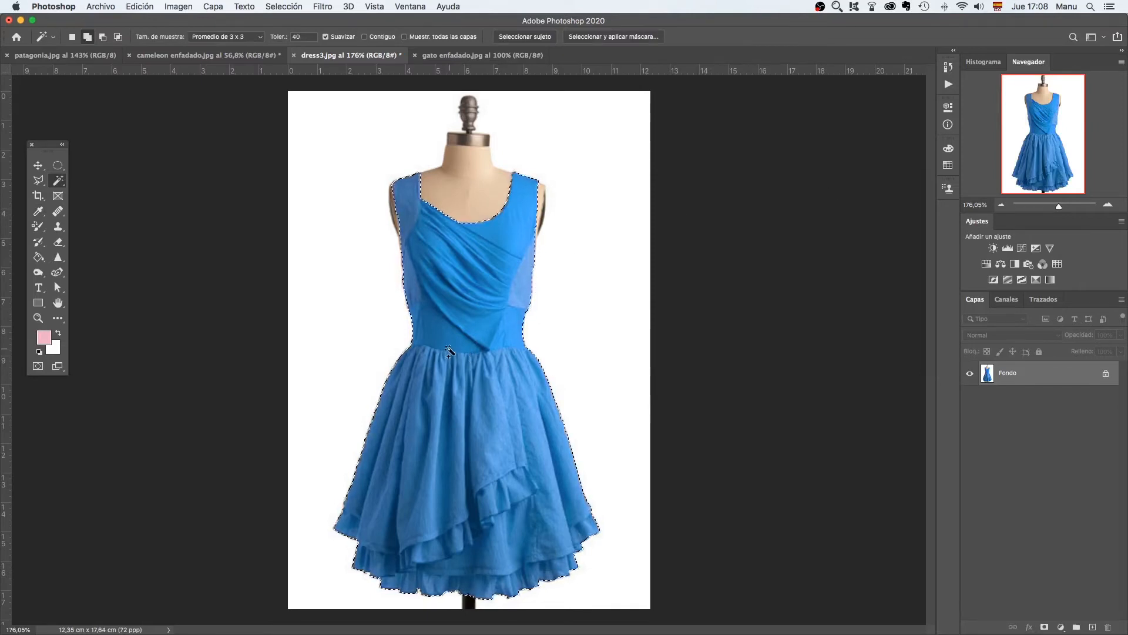
key("super+d")
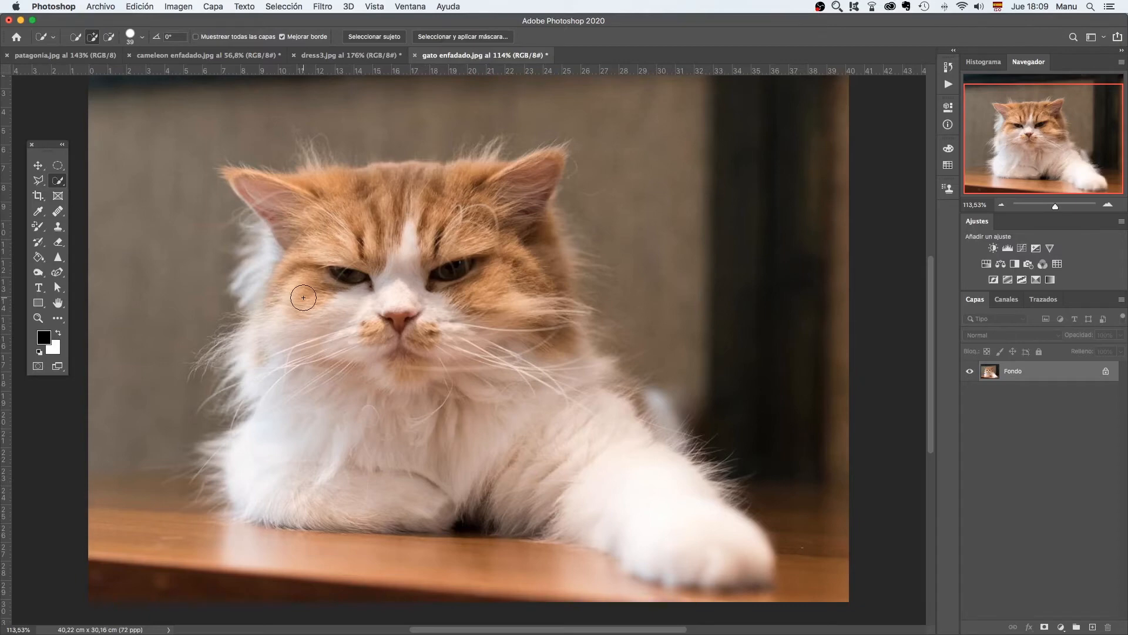
Step: Select the cat with the Quick Selection tool, subtracting the table around its outstretched paw and adding the tip of its ear
right_click(61, 184)
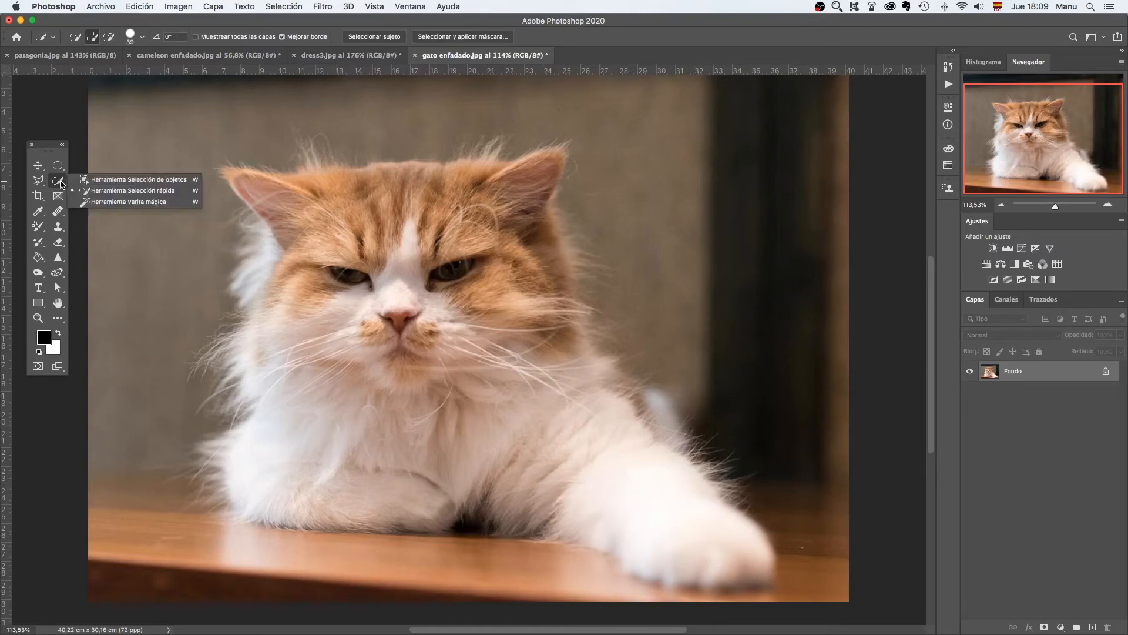
left_click(147, 191)
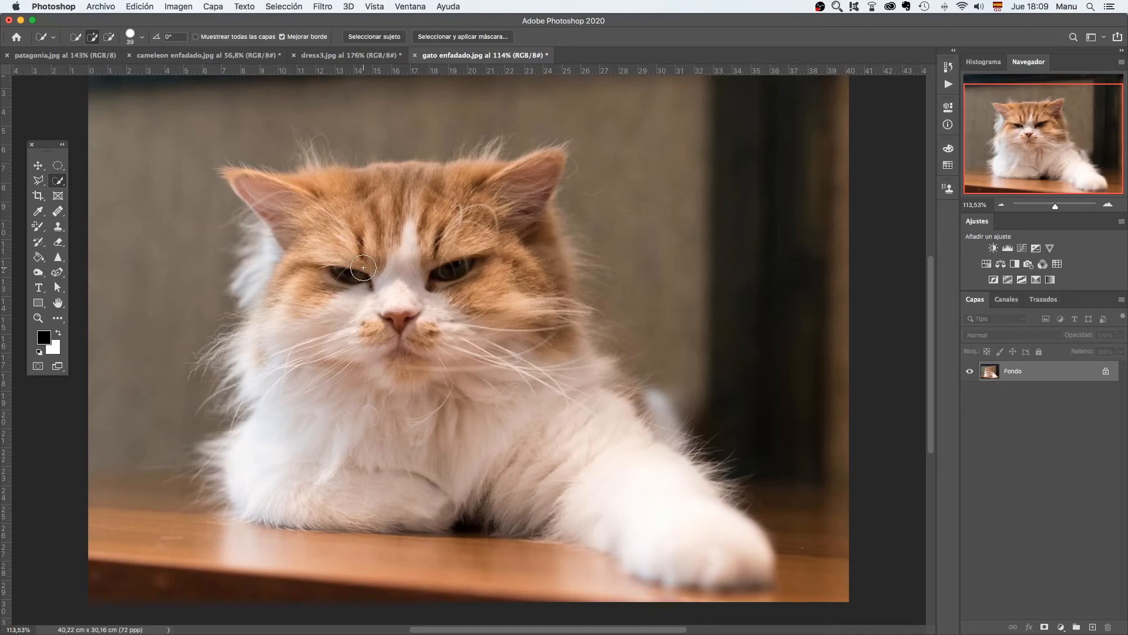
mouse_move(363, 268)
left_mouse_down()
mouse_move(340, 237)
mouse_move(312, 250)
mouse_move(283, 354)
mouse_move(278, 473)
mouse_move(295, 488)
mouse_move(404, 509)
mouse_move(513, 485)
mouse_move(697, 535)
mouse_move(639, 412)
mouse_move(559, 364)
mouse_move(529, 228)
mouse_move(536, 180)
mouse_move(347, 199)
mouse_move(237, 181)
mouse_move(275, 198)
mouse_move(270, 290)
left_mouse_up()
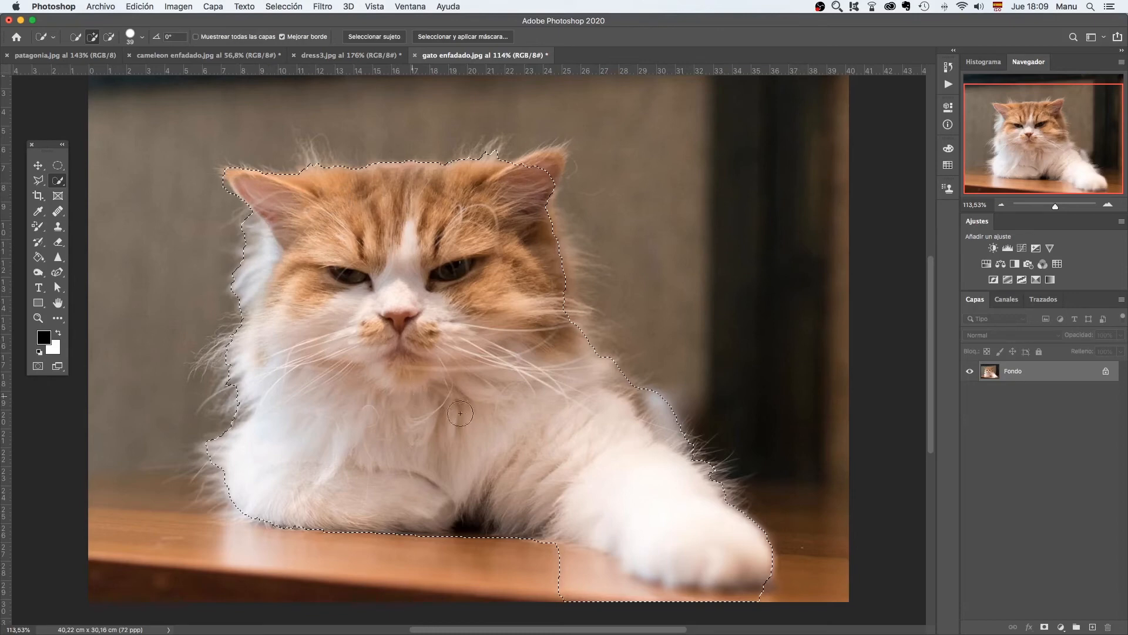
mouse_move(561, 576)
left_mouse_down()
mouse_move(534, 572)
mouse_move(668, 608)
mouse_move(767, 610)
left_mouse_up()
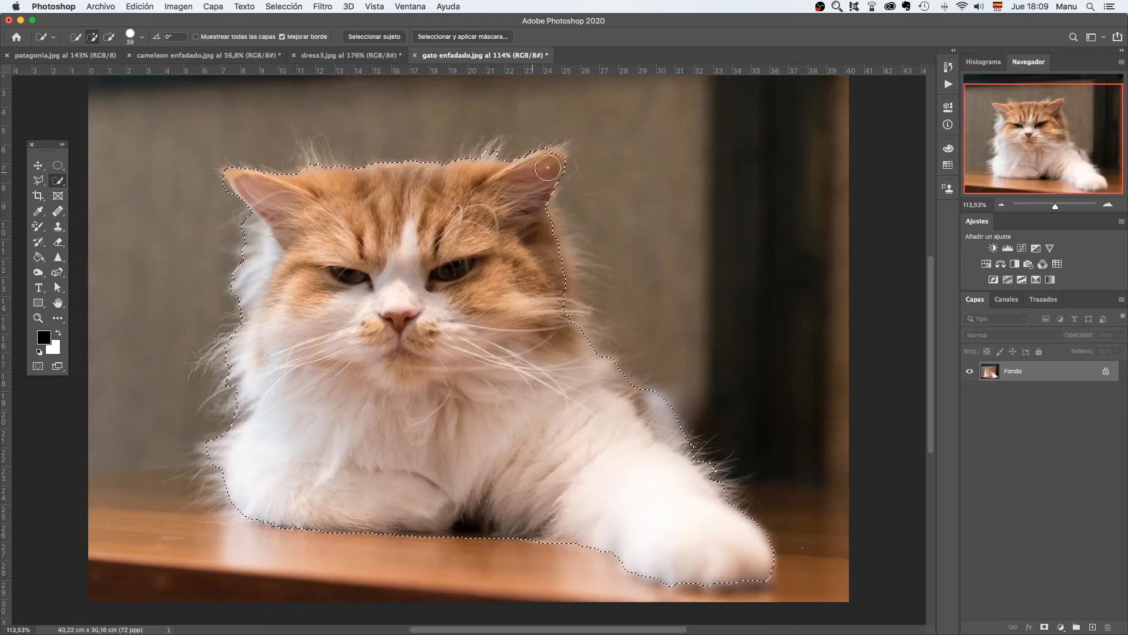
left_click(544, 169)
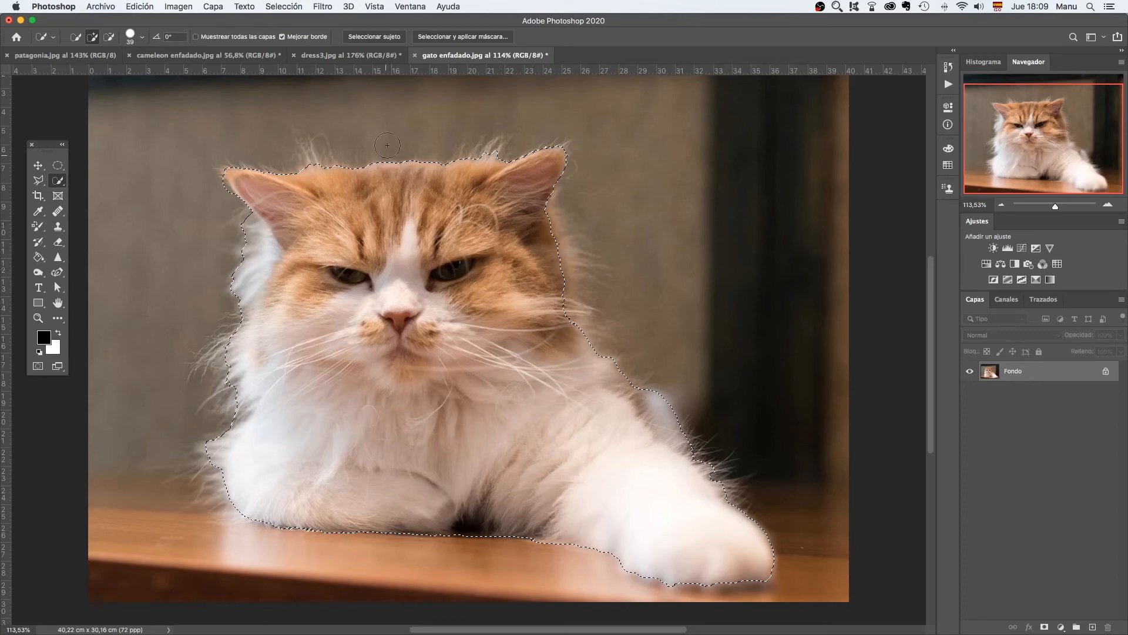
Step: Open the cat selection in Select and Mask and review the available view modes, keeping Overlay (Superponer)
left_click(468, 36)
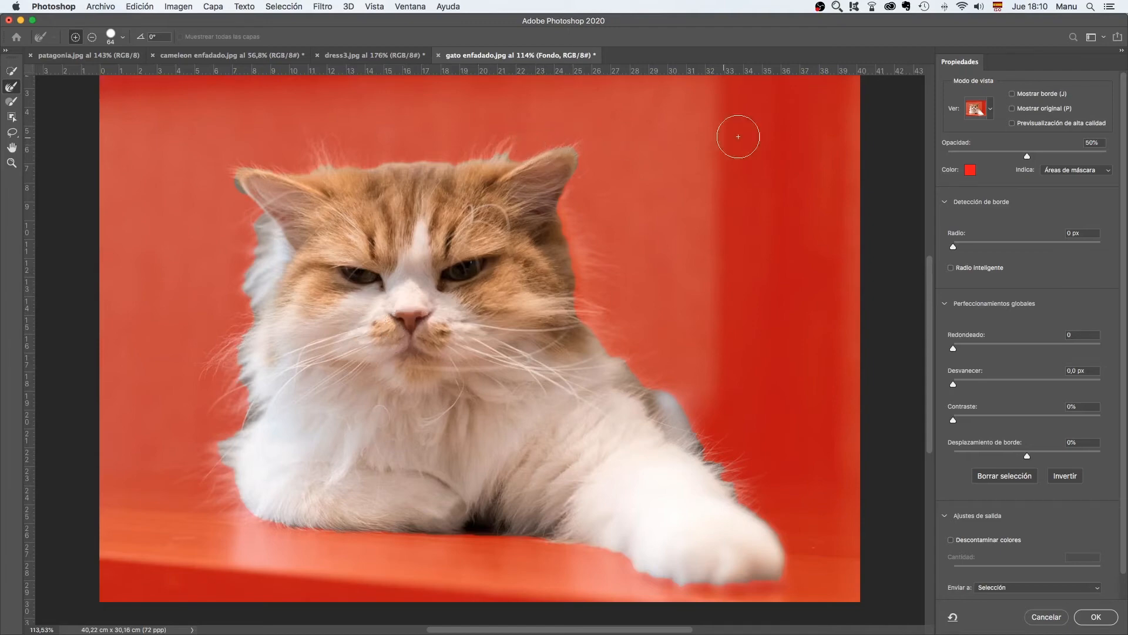
left_click(991, 109)
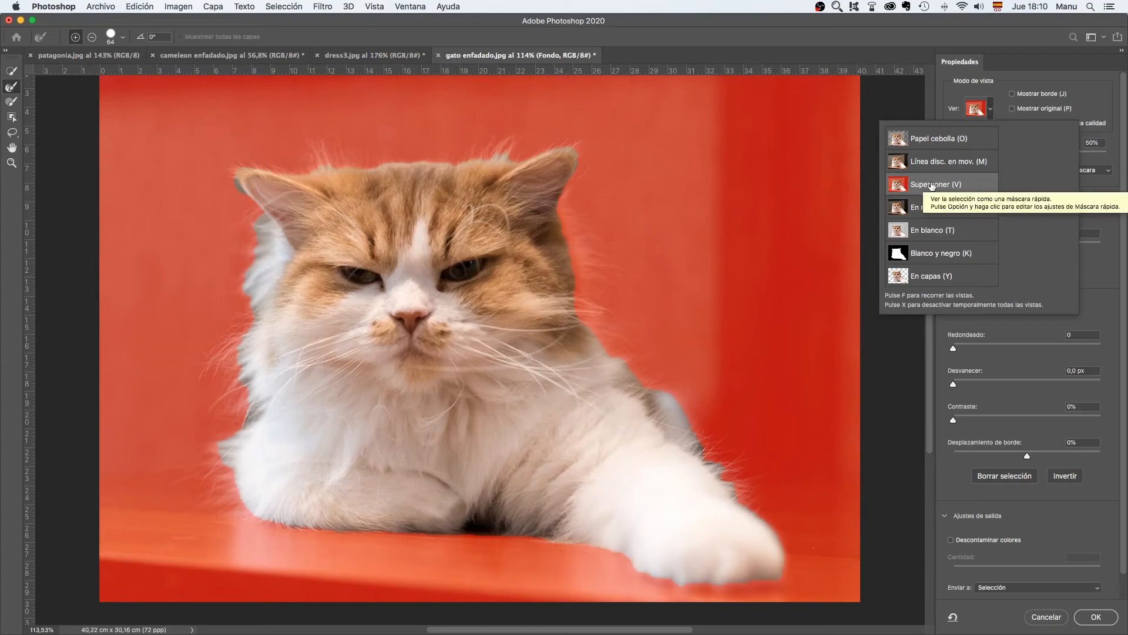
left_click(988, 106)
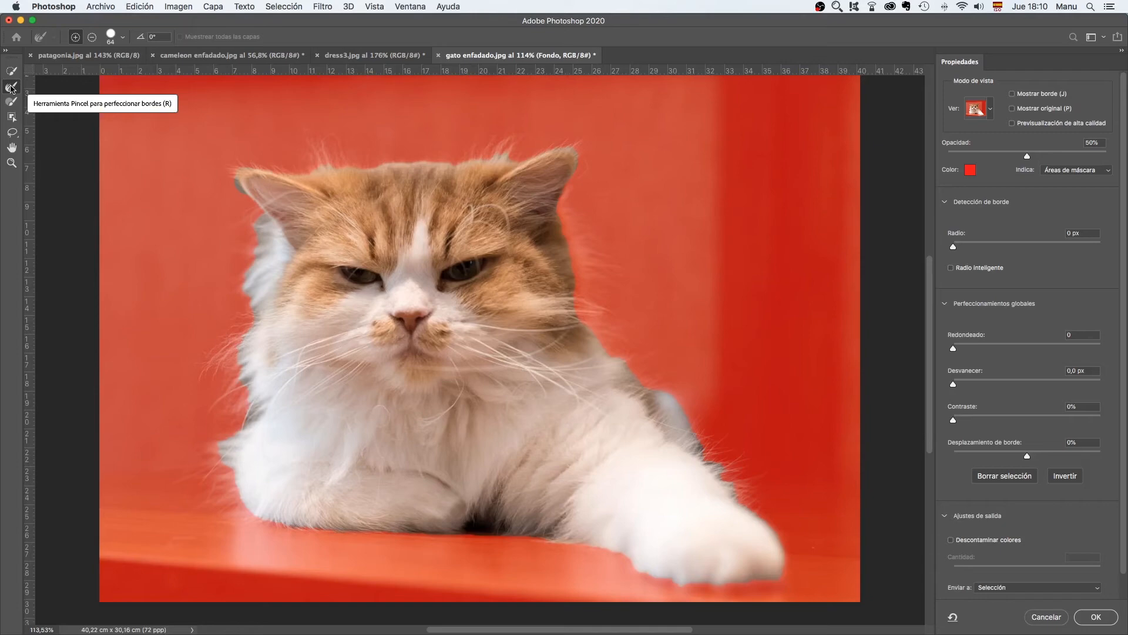
Step: Refine the fur edge from the cat's left ear down to its folded paw with the Refine Edge Brush, and show the edge
left_click(122, 38)
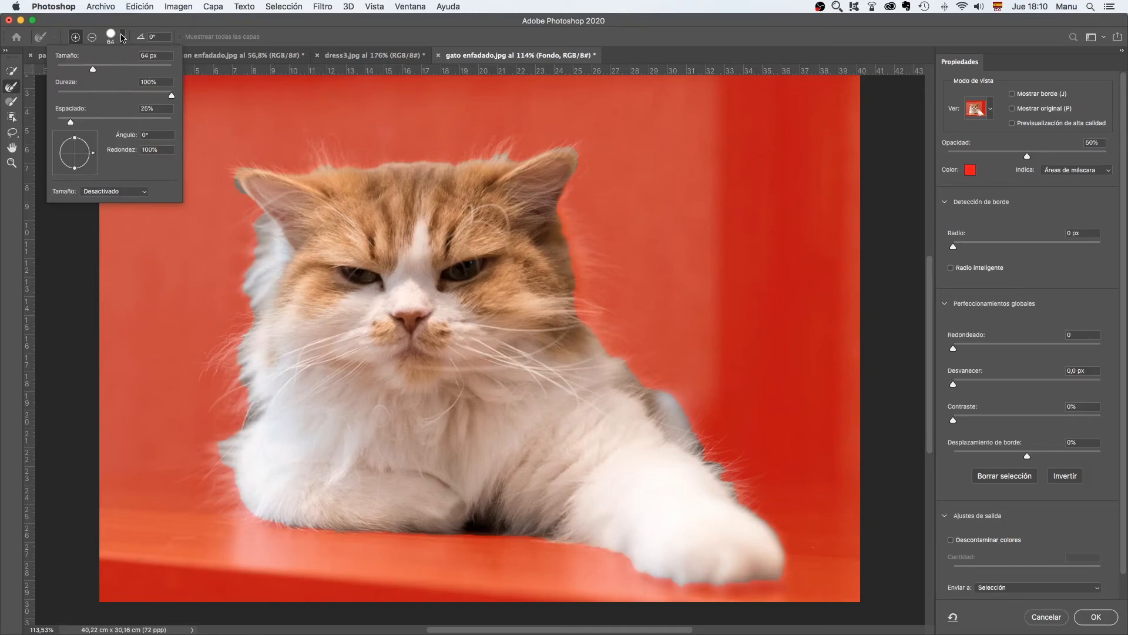
left_click(123, 37)
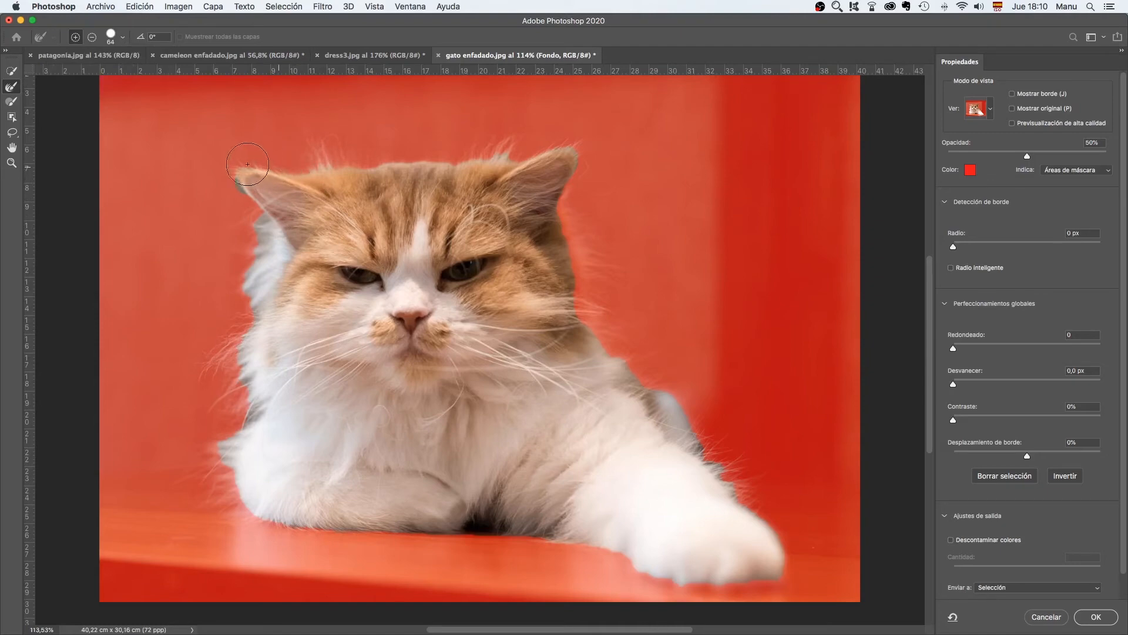
mouse_move(247, 164)
left_mouse_down()
mouse_move(252, 203)
mouse_move(276, 231)
mouse_move(259, 252)
mouse_move(259, 302)
mouse_move(270, 240)
mouse_move(242, 371)
mouse_move(249, 393)
mouse_move(258, 295)
mouse_move(238, 364)
mouse_move(247, 415)
mouse_move(252, 384)
mouse_move(226, 461)
mouse_move(238, 449)
mouse_move(239, 510)
mouse_move(270, 393)
mouse_move(245, 435)
mouse_move(248, 496)
mouse_move(297, 524)
mouse_move(432, 518)
mouse_move(312, 521)
mouse_move(274, 514)
mouse_move(282, 506)
left_mouse_up()
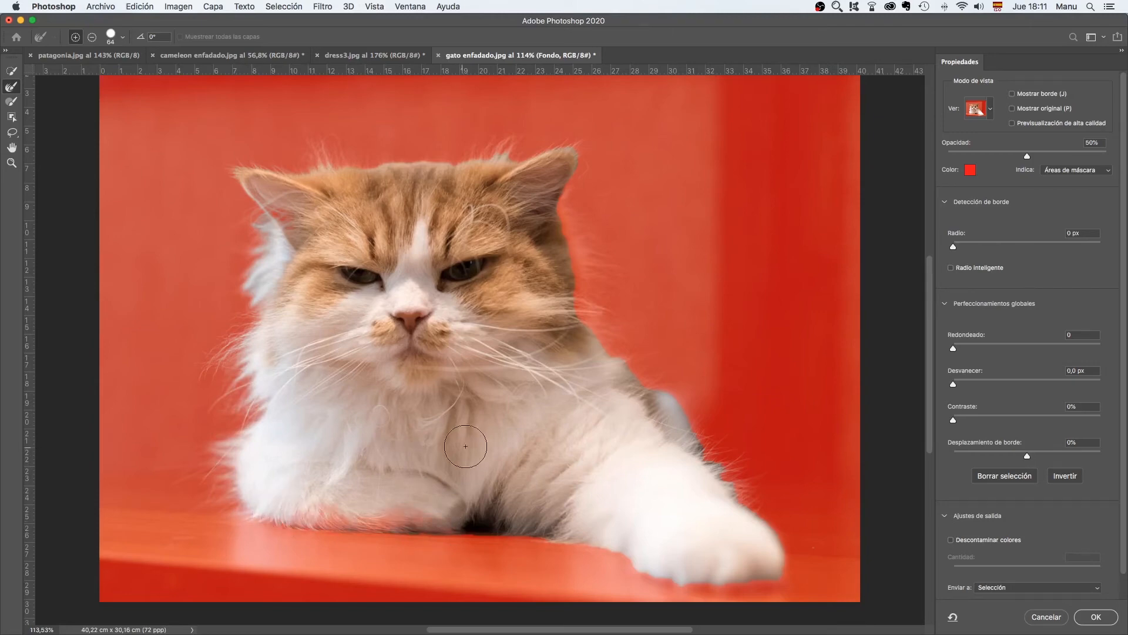
left_click(1013, 94)
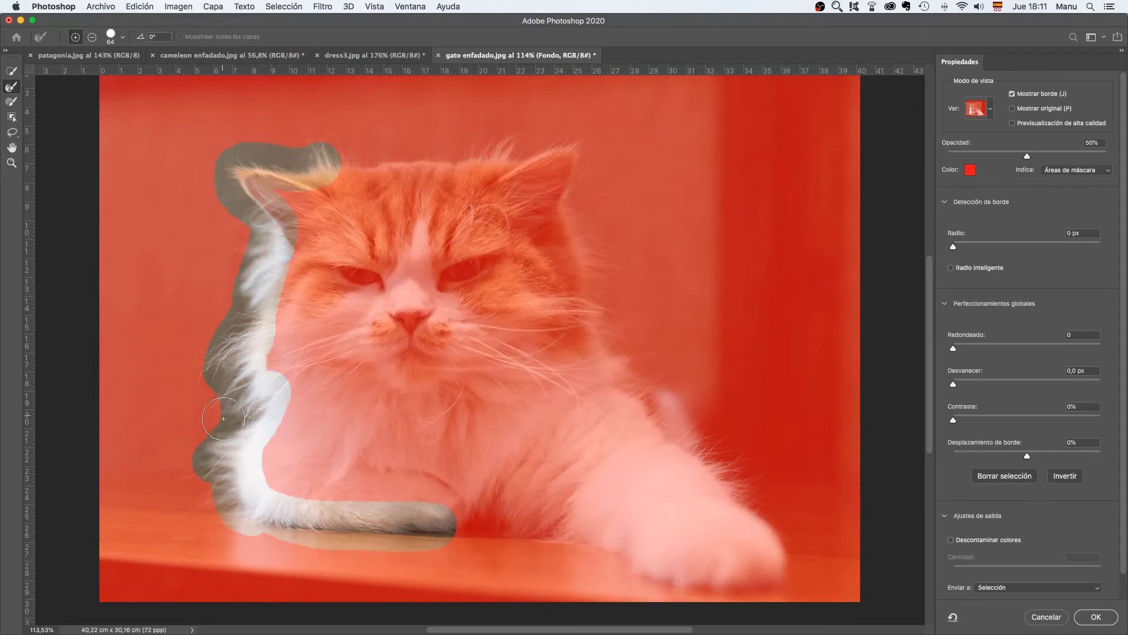
Step: Extend the refined edge around the rest of the cat, covering the outstretched leg, right side, head and stray hair tufts
mouse_move(397, 532)
left_mouse_down()
mouse_move(483, 511)
mouse_move(562, 536)
left_mouse_up()
mouse_move(614, 546)
left_mouse_down()
mouse_move(667, 575)
mouse_move(711, 583)
mouse_move(755, 584)
mouse_move(776, 563)
mouse_move(732, 488)
mouse_move(731, 455)
mouse_move(697, 445)
mouse_move(672, 405)
mouse_move(592, 342)
mouse_move(570, 219)
mouse_move(578, 126)
mouse_move(559, 148)
mouse_move(508, 161)
mouse_move(487, 154)
mouse_move(505, 141)
mouse_move(442, 160)
mouse_move(324, 163)
left_mouse_up()
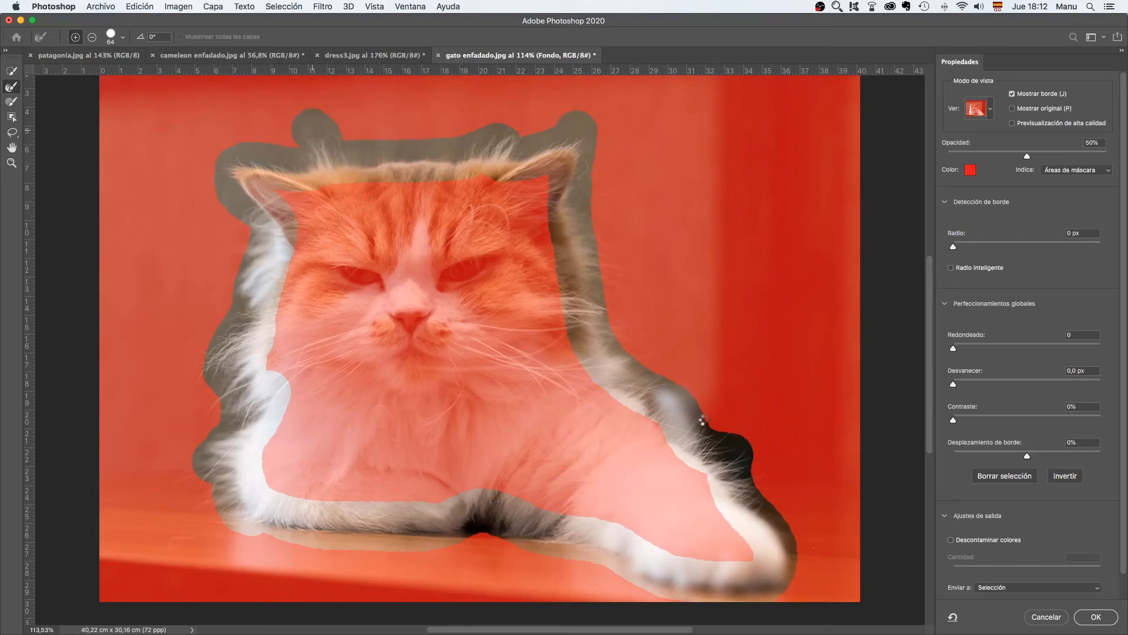
left_click_drag(706, 409, 709, 406)
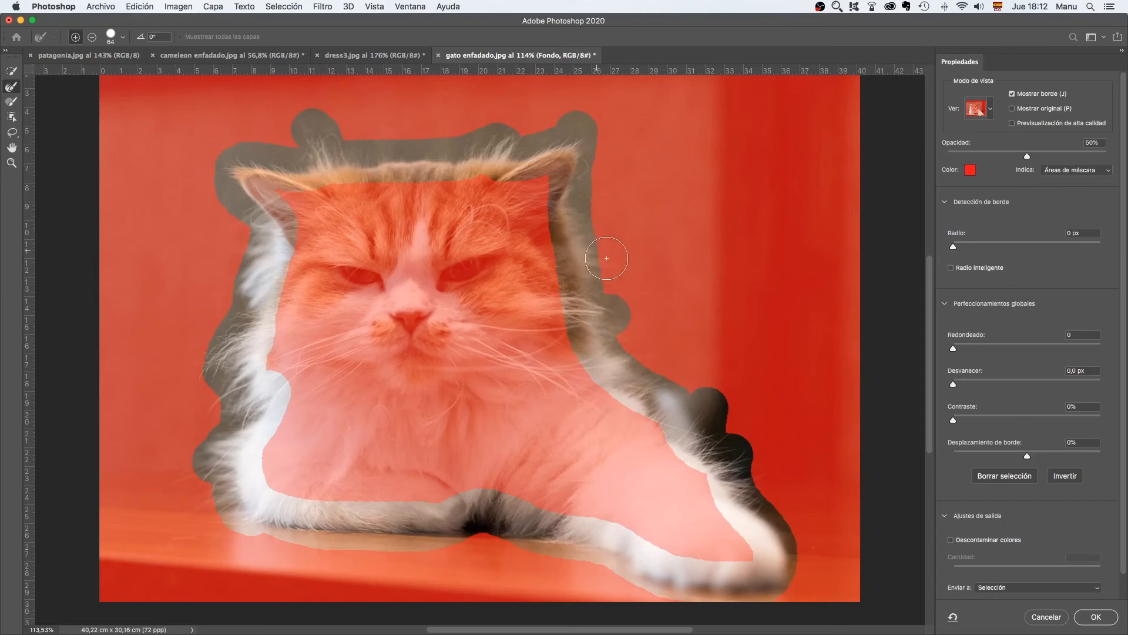
mouse_move(608, 266)
left_mouse_down()
mouse_move(611, 251)
mouse_move(612, 269)
left_mouse_up()
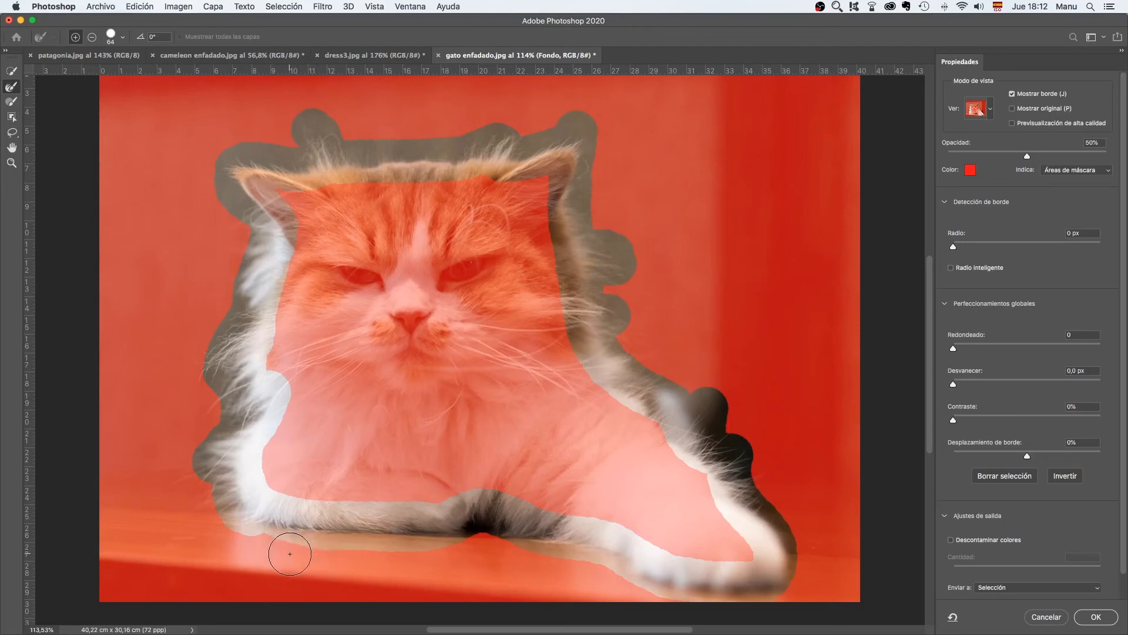
Step: Subtract the excess refinement area from the table beneath the cat's body and turn off the edge display
key("alt")
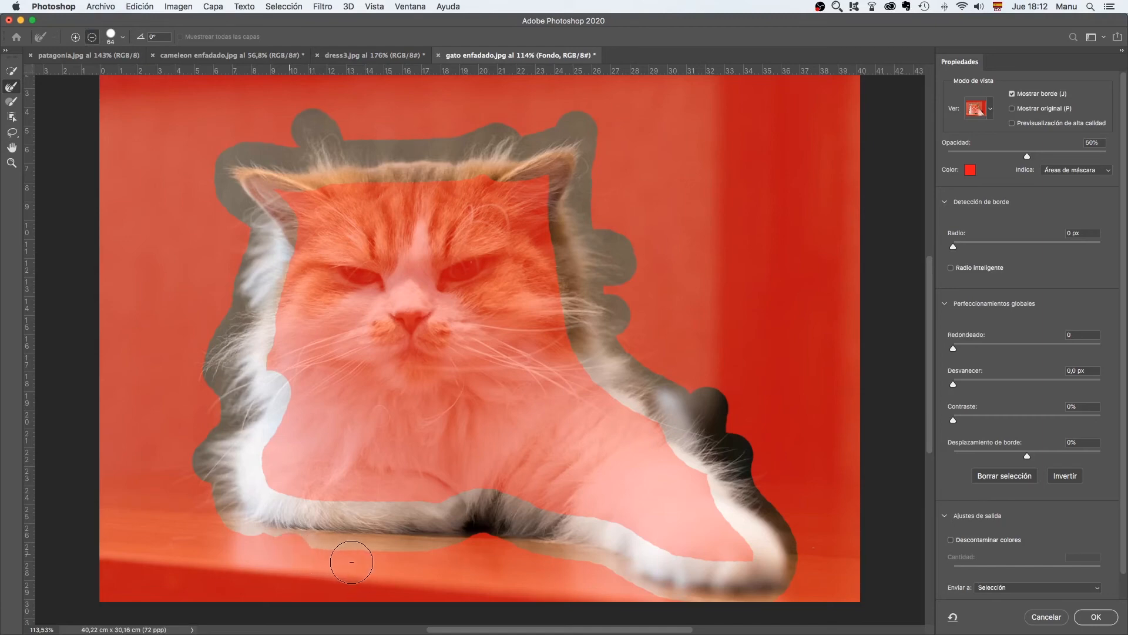
left_click_drag(351, 562, 494, 564)
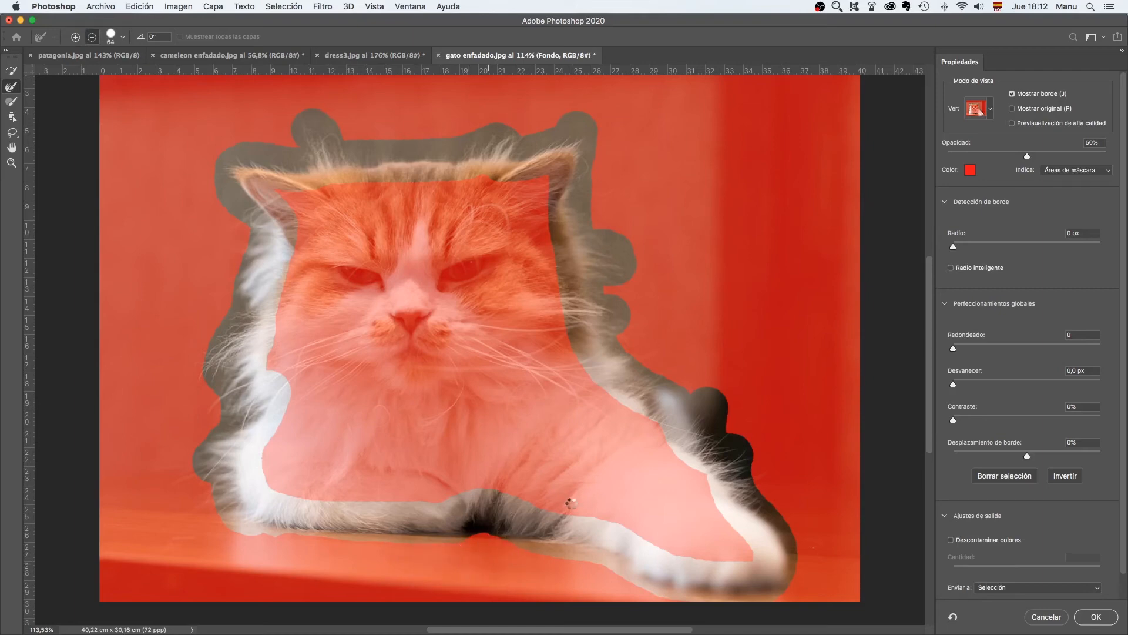
left_click(1012, 94)
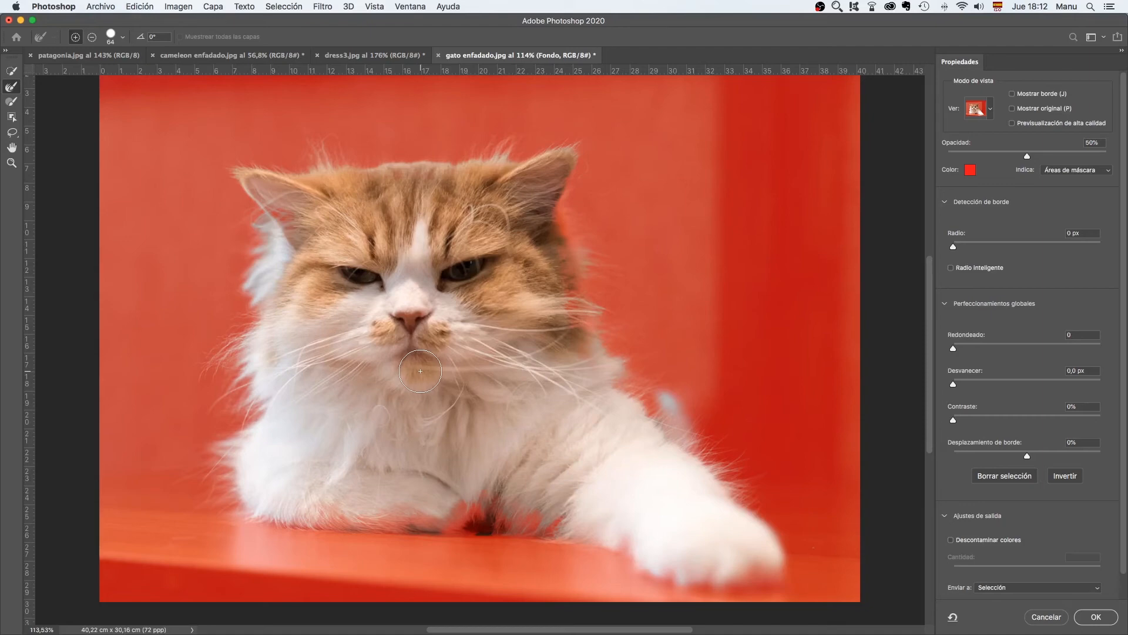
Step: Compare the refined cat with the original selection, and switch the view mode to Marching Ants (Línea disc. en mov.)
left_click(1013, 109)
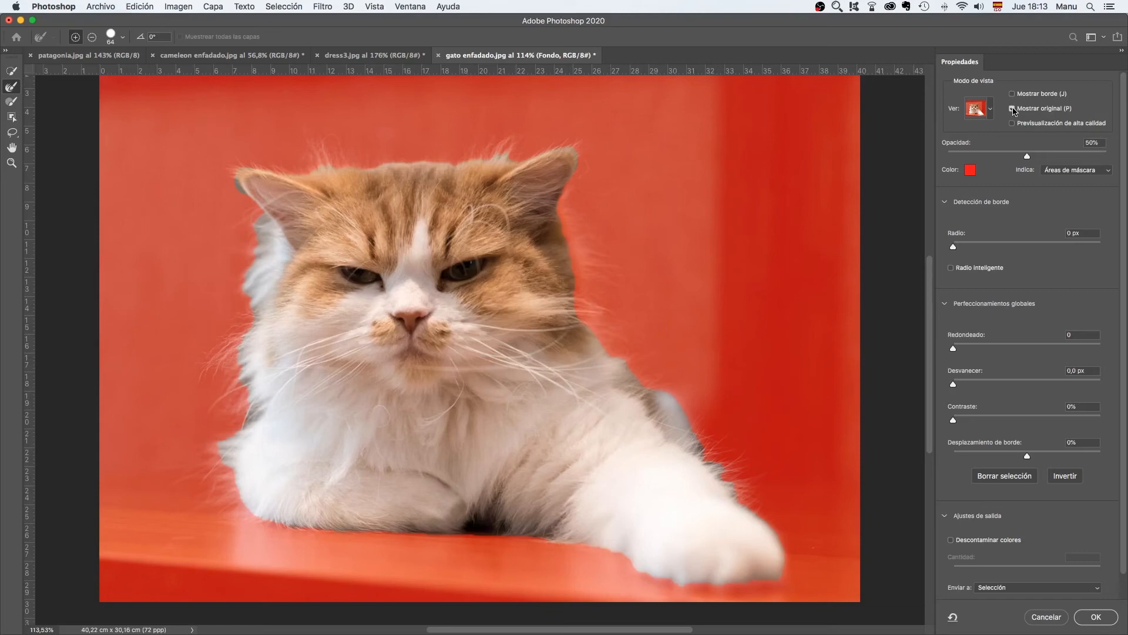
left_click(1012, 108)
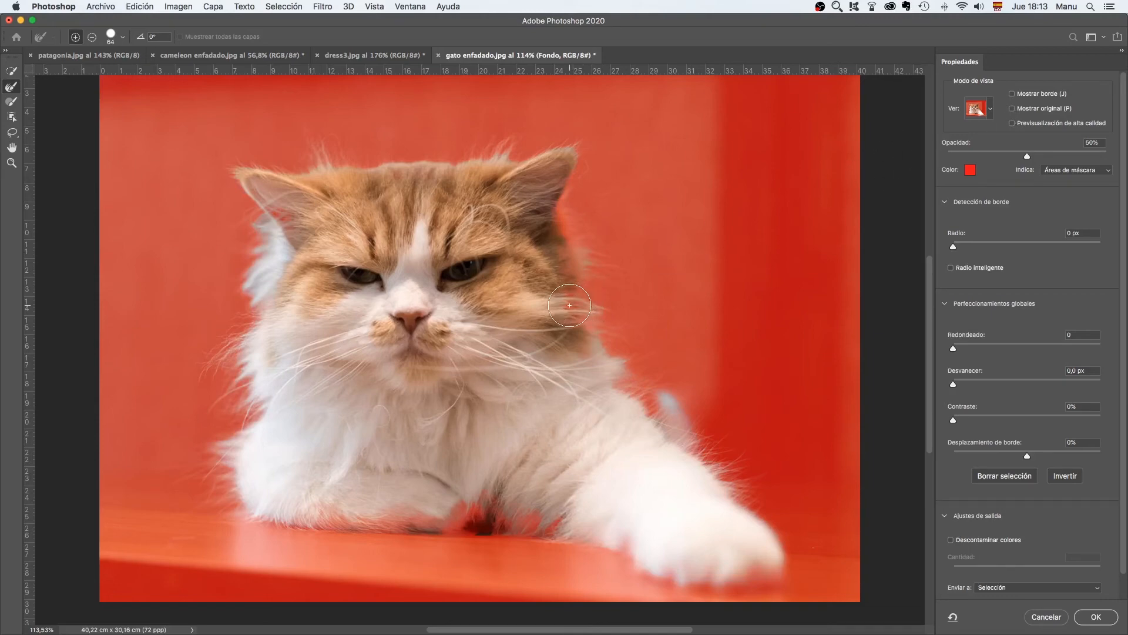
left_click(992, 109)
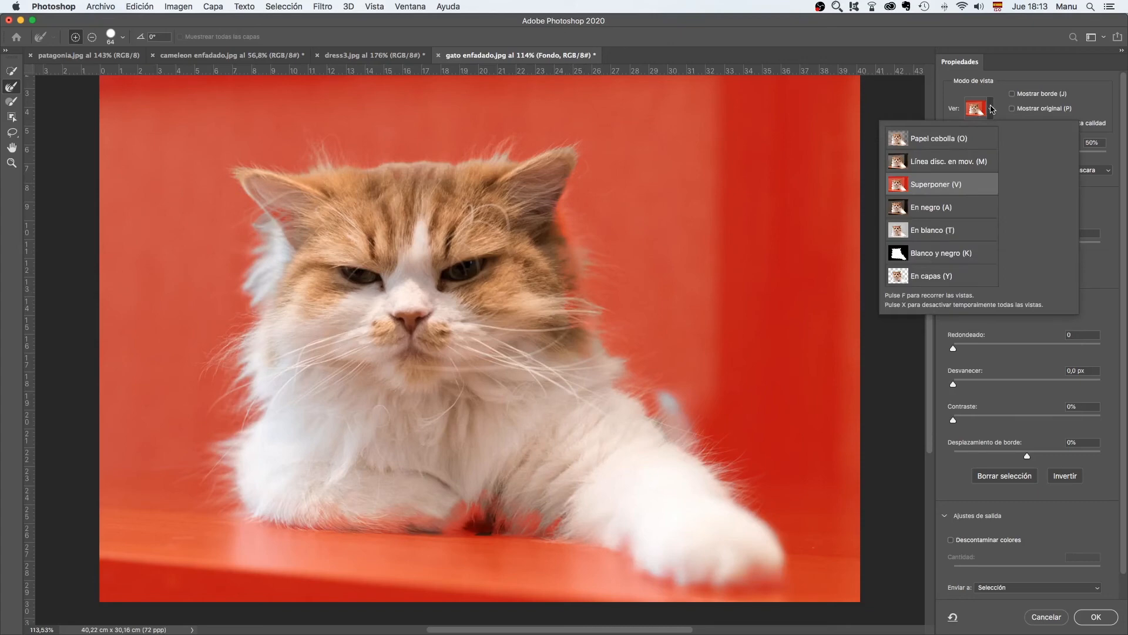
left_click(921, 165)
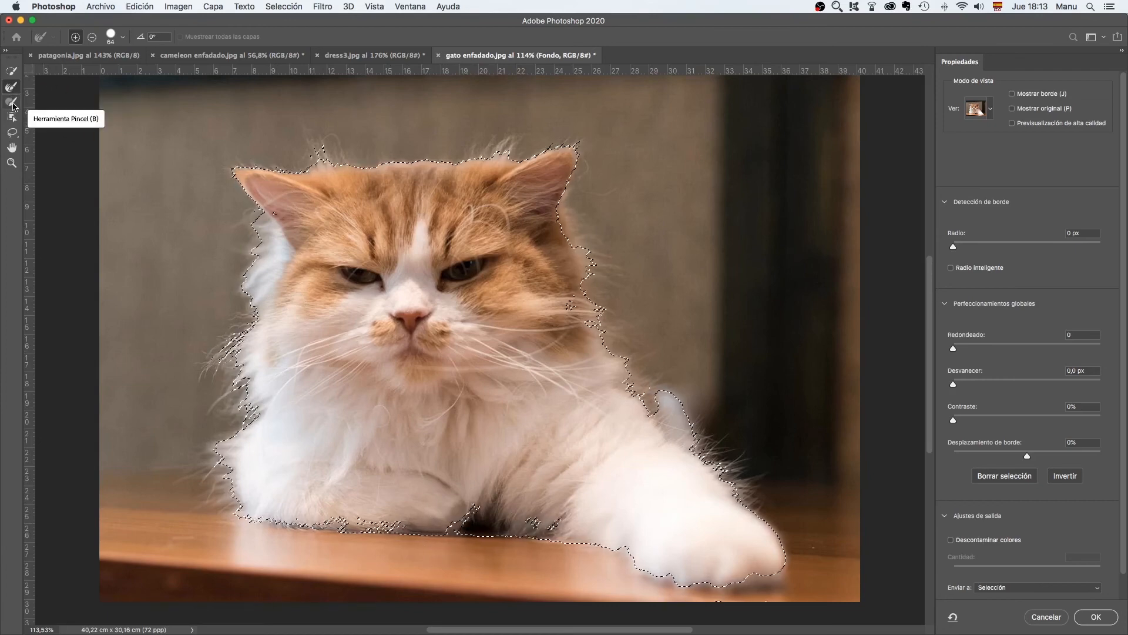
Step: Add the missing dark fur patches between the cat's front legs to the selection with the Quick Selection tool
left_click(12, 71)
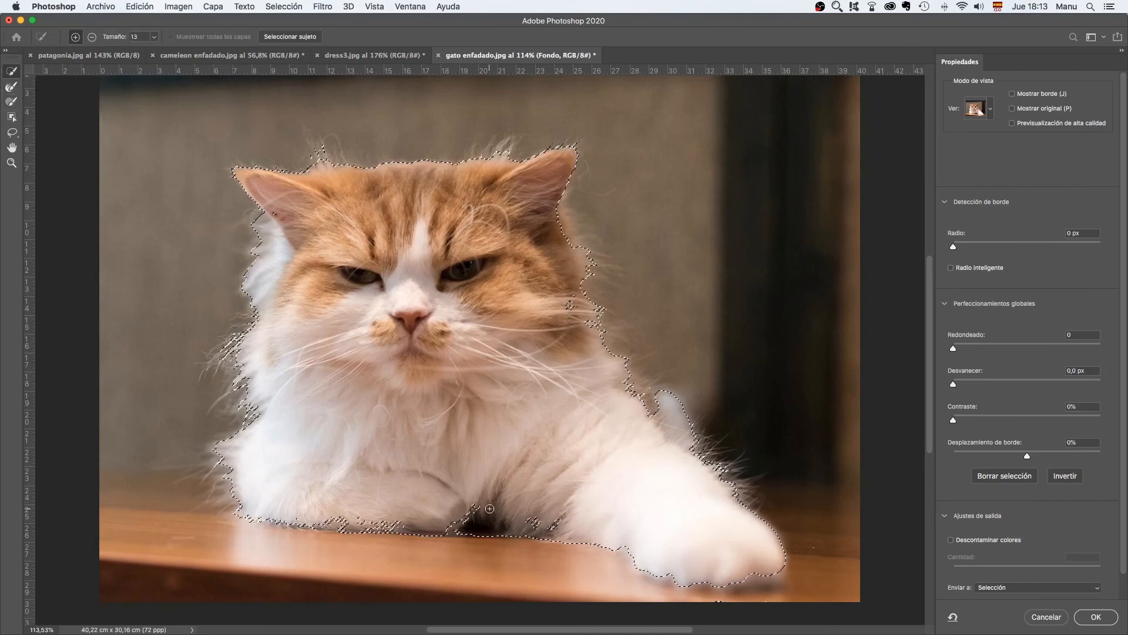
scroll(489, 523, "up", 6)
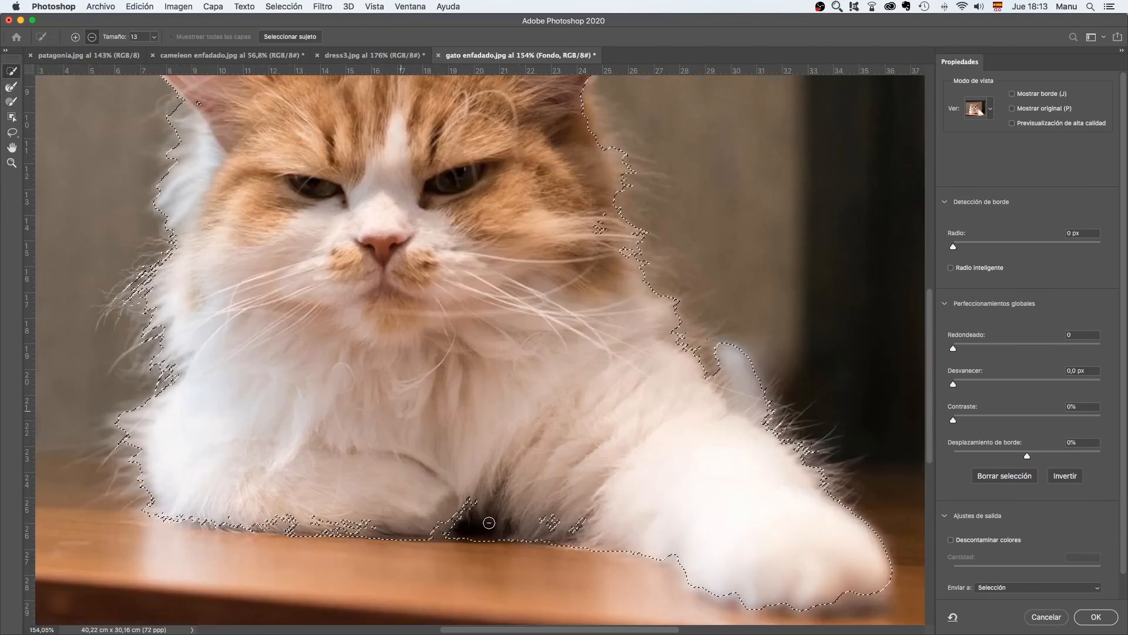
scroll(481, 521, "up", 1)
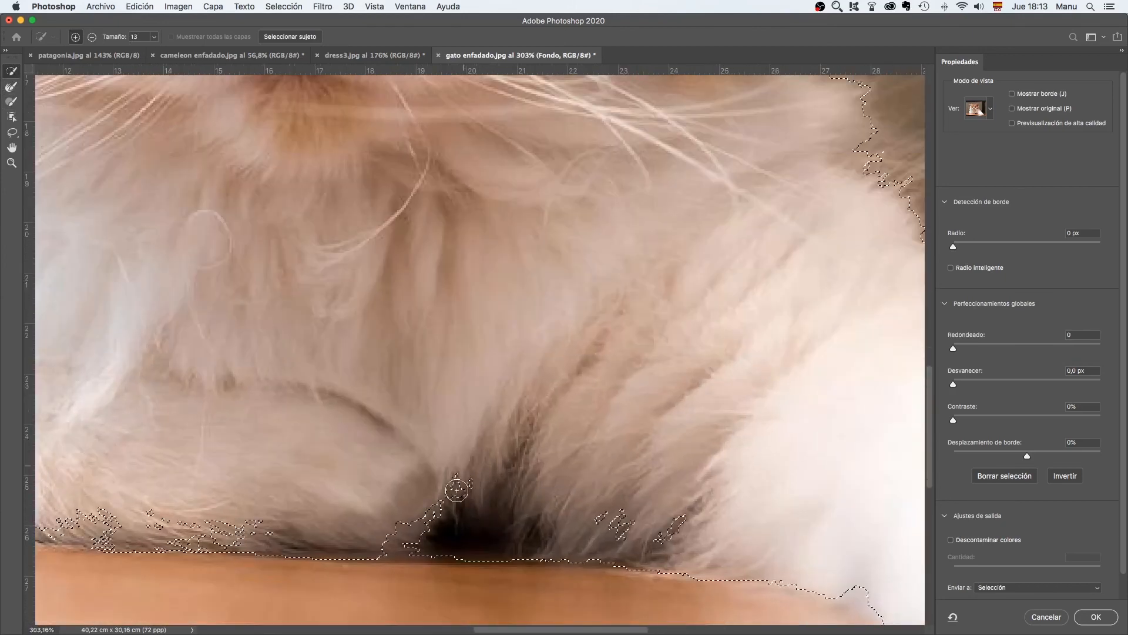
left_click_drag(465, 481, 429, 517)
mouse_move(636, 521)
left_mouse_down()
mouse_move(697, 520)
mouse_move(658, 534)
mouse_move(603, 513)
mouse_move(680, 526)
mouse_move(649, 524)
left_mouse_up()
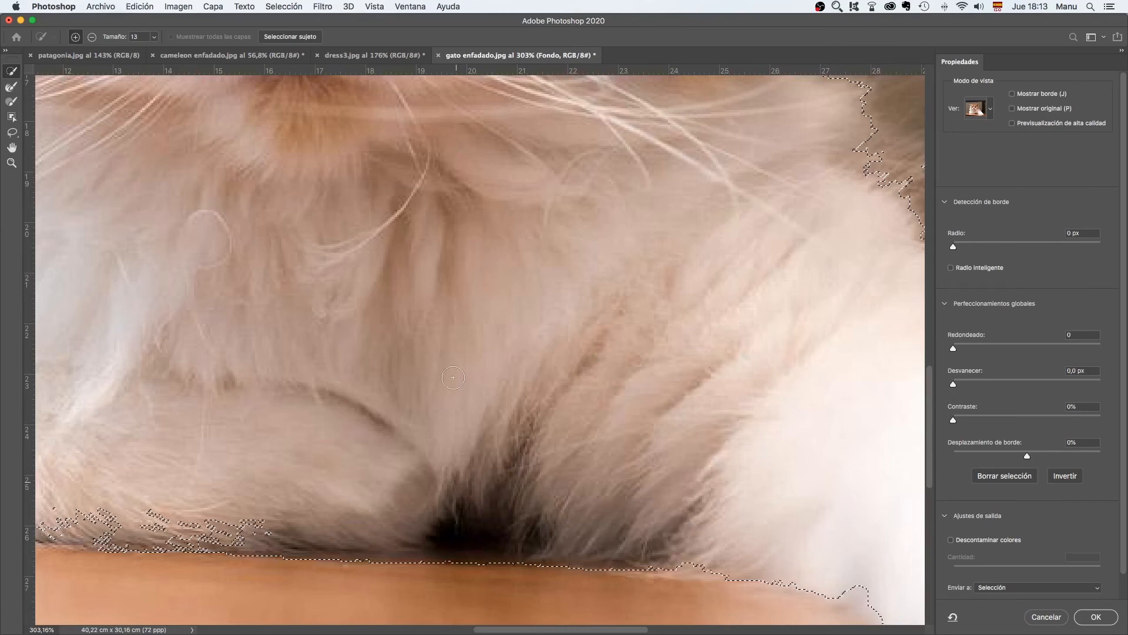
Step: Add the missing fur along the lower edge of the cat's folded paw to the selection
key("super+0")
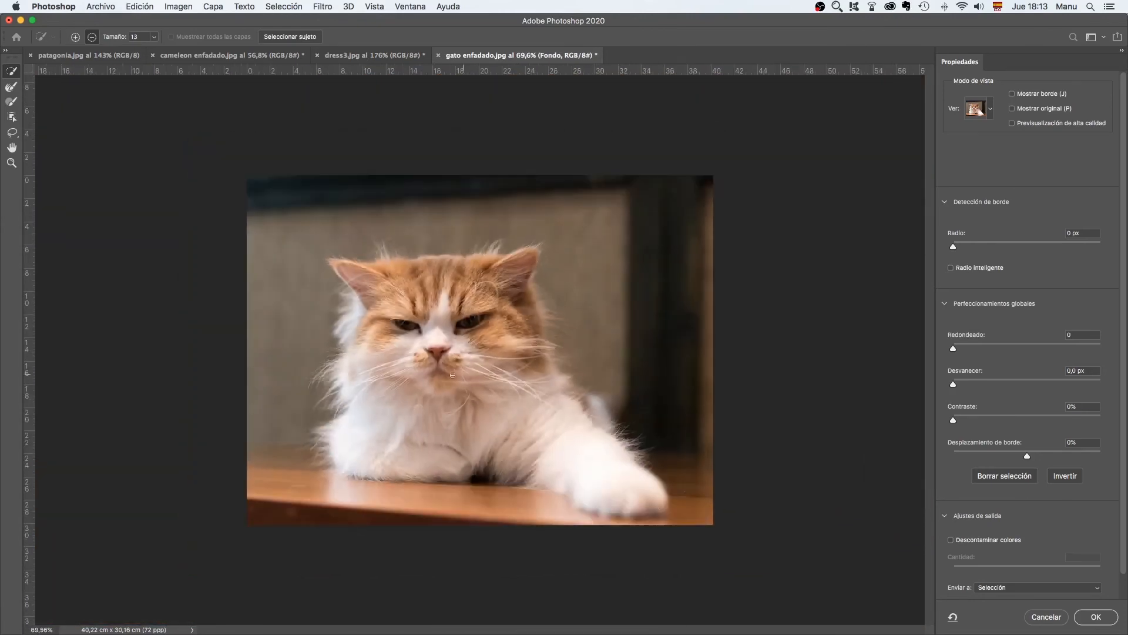
scroll(406, 479, "up", 5)
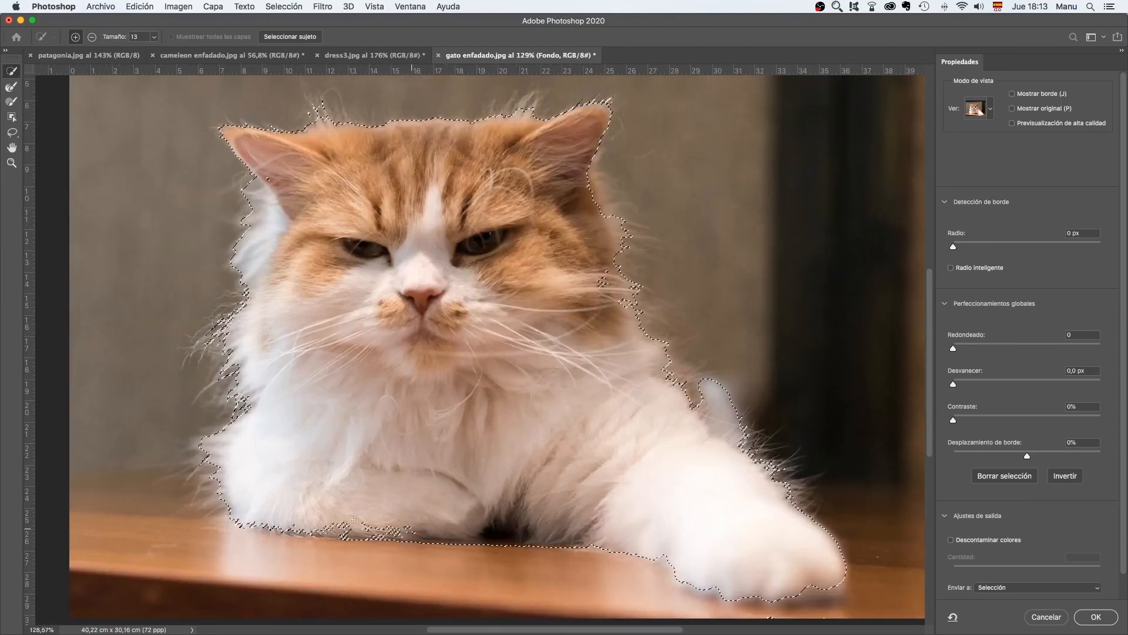
mouse_move(353, 519)
left_mouse_down()
mouse_move(419, 529)
mouse_move(335, 524)
mouse_move(367, 526)
mouse_move(342, 523)
left_mouse_up()
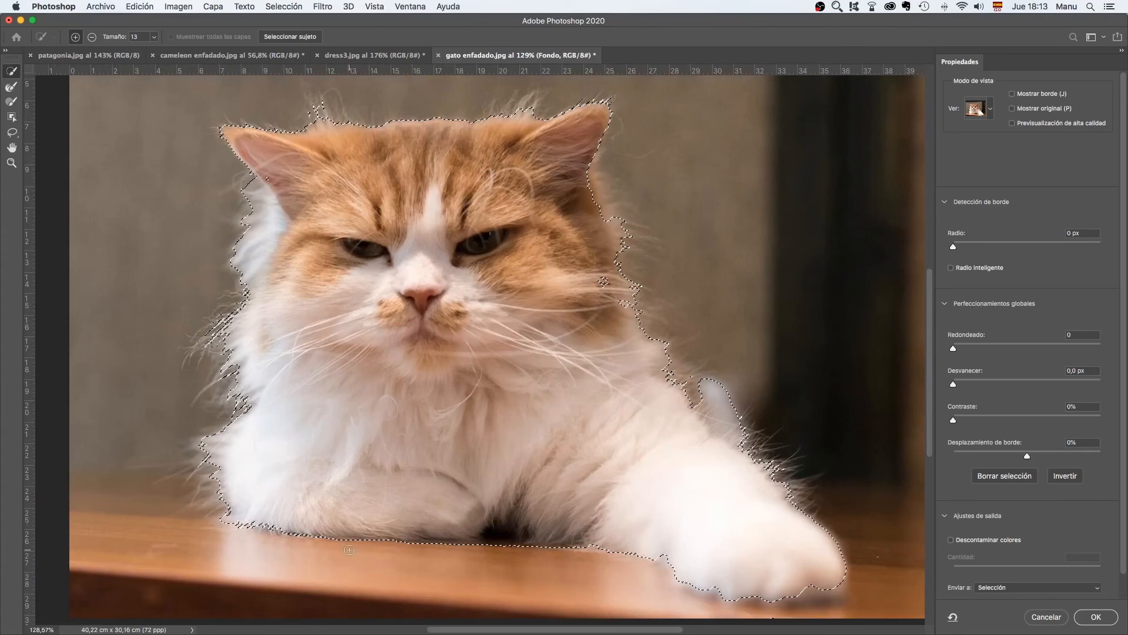
Step: Subtract the excess strip of table along the lower edge of the cat's body from the selection with the Quick Selection tool
scroll(350, 549, "up", 5)
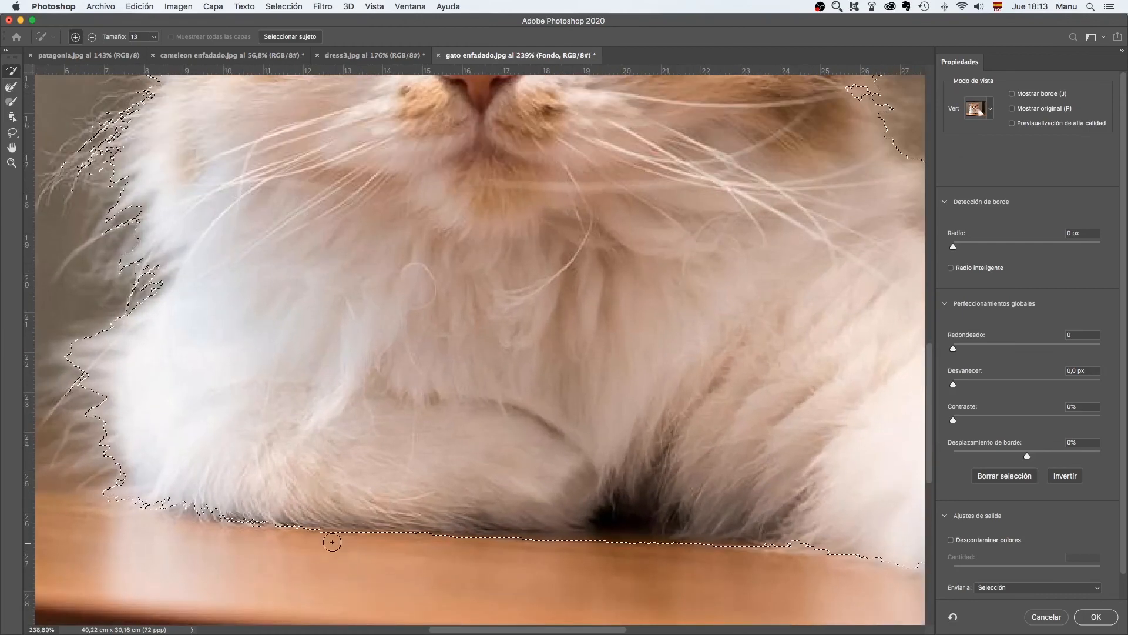
key("alt")
left_click_drag(330, 539, 764, 555)
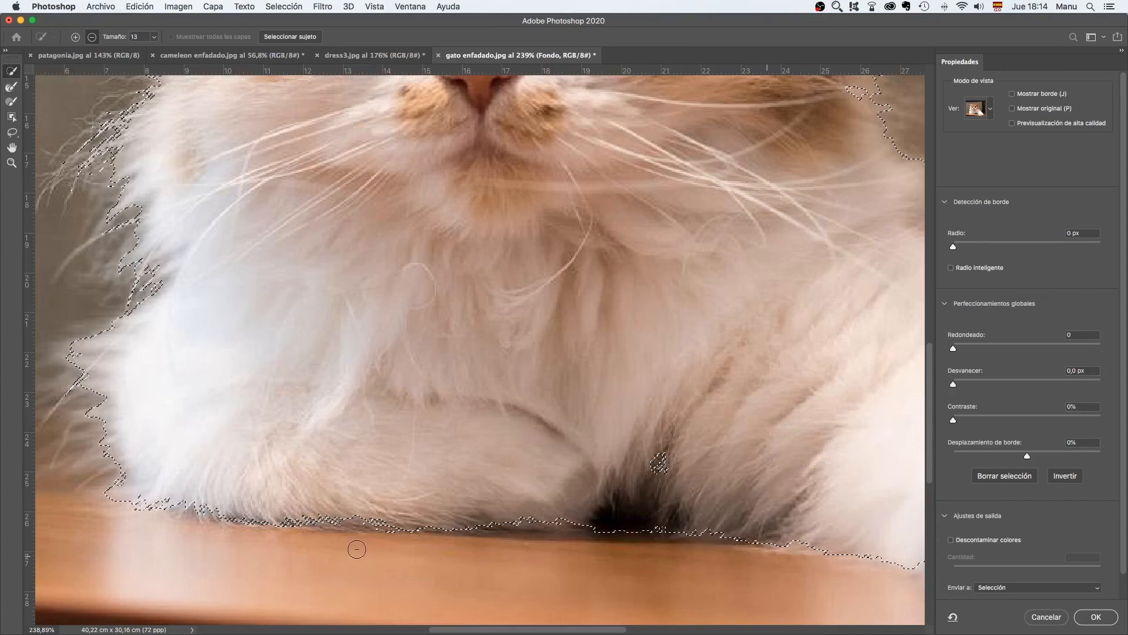
scroll(353, 549, "down", 1)
scroll(352, 550, "down", 5)
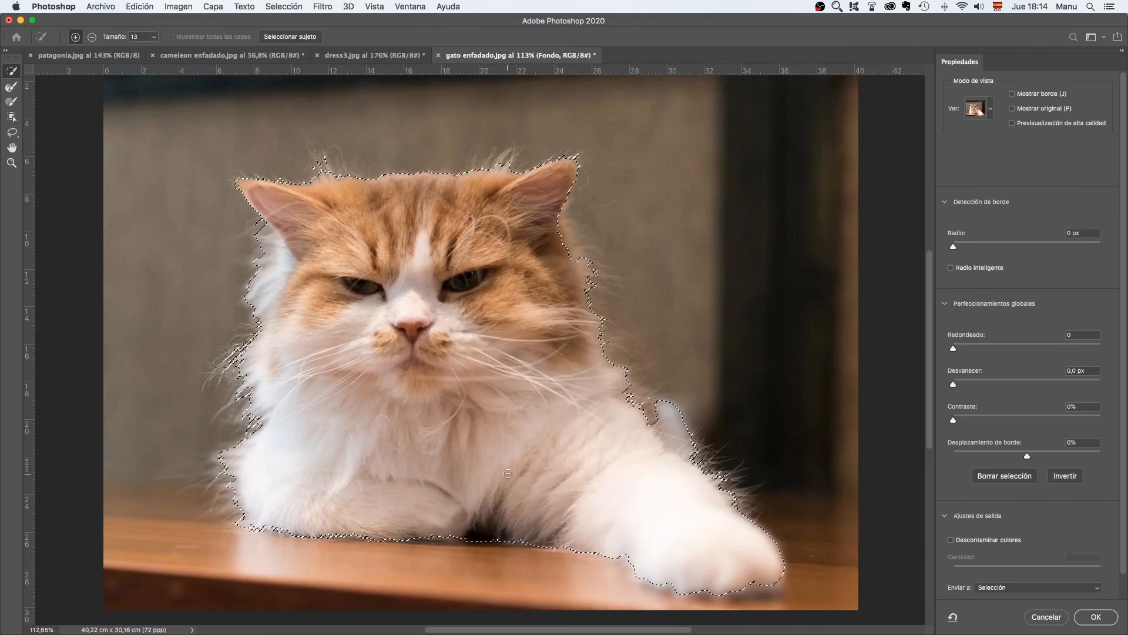
Step: Switch the view mode to Overlay (Superponer) and keep the red mask's opacity at 50%
left_click(986, 108)
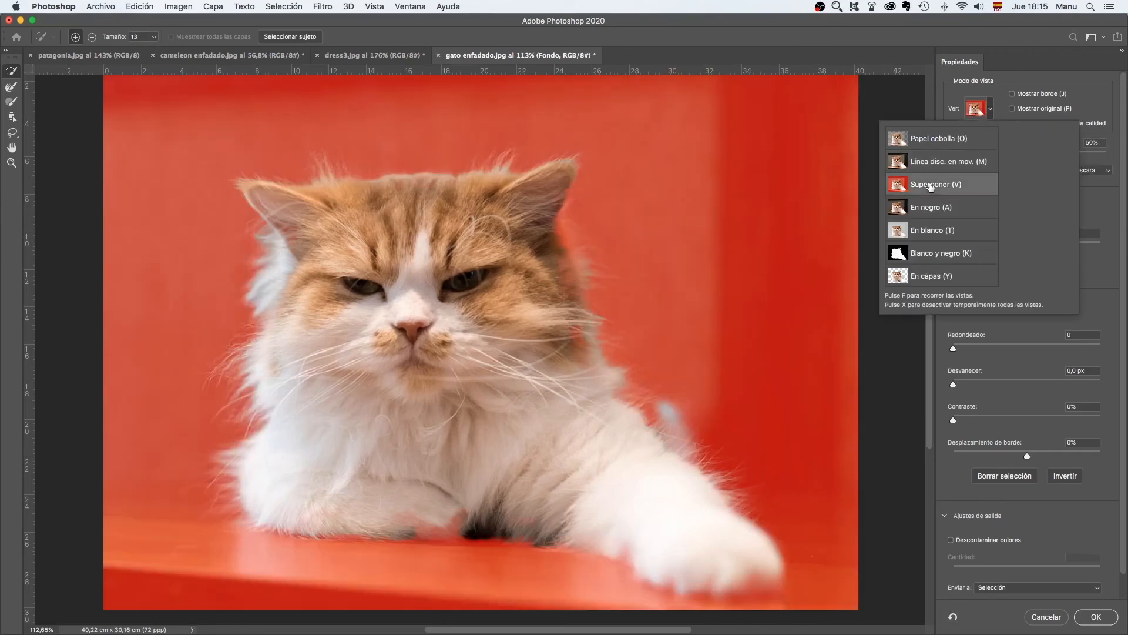
left_click(990, 113)
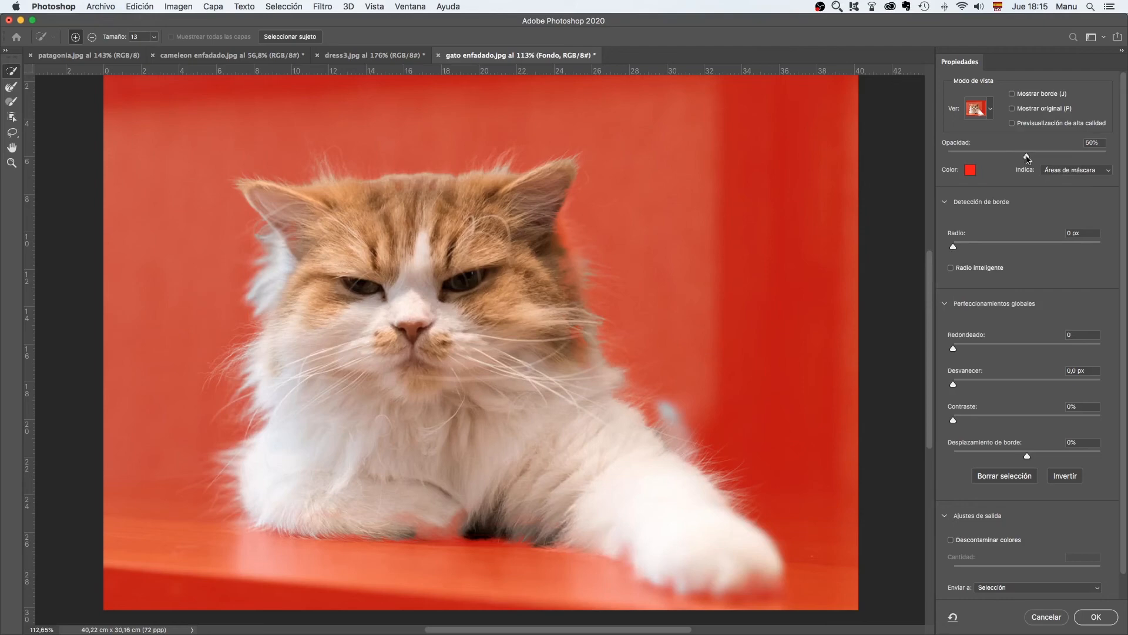
mouse_move(1027, 157)
left_mouse_down()
mouse_move(966, 159)
mouse_move(1051, 158)
mouse_move(1028, 157)
left_mouse_up()
Step: Enable Smart Radius (Radio inteligente) and set the global refinements to Redondeado 5 and Desvanecer 1,0 px
left_click(951, 268)
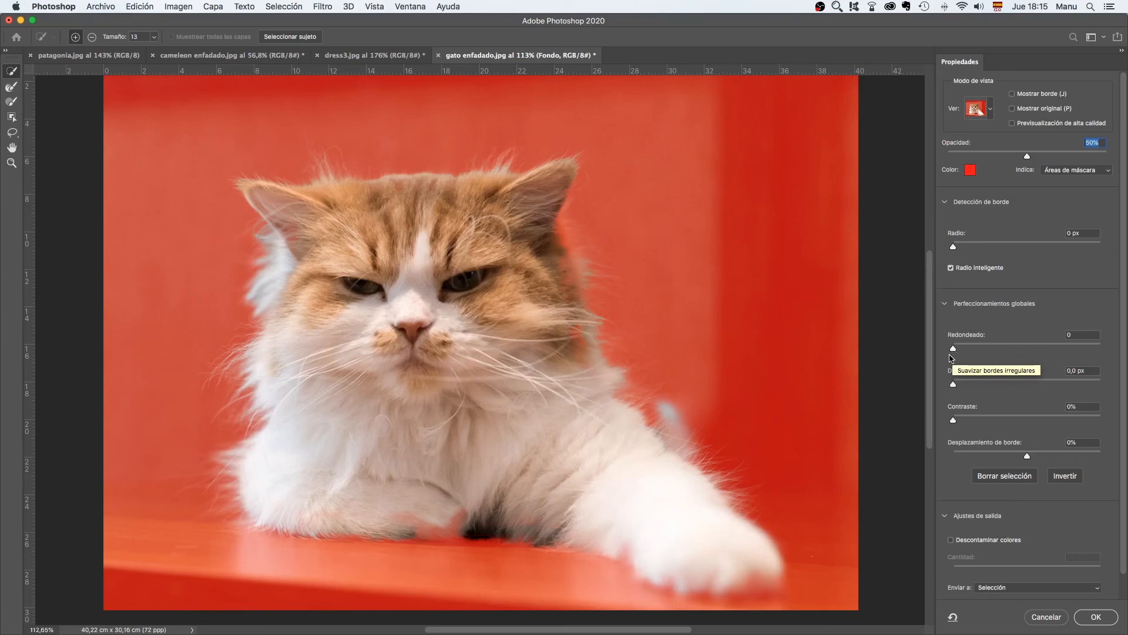
left_click_drag(953, 349, 961, 351)
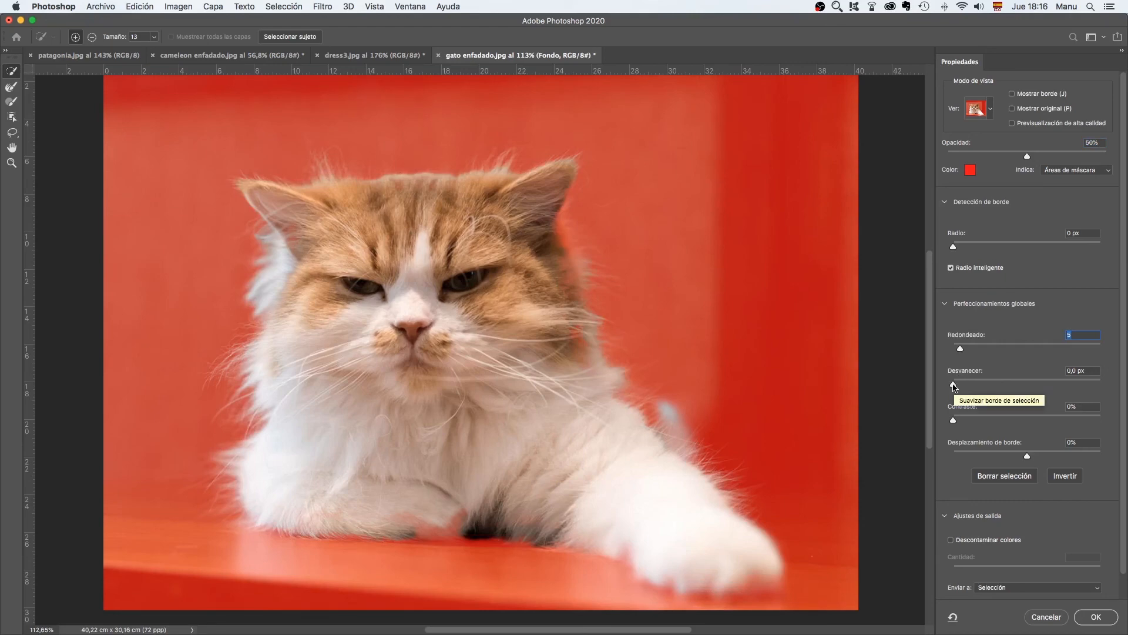
left_click_drag(954, 387, 961, 388)
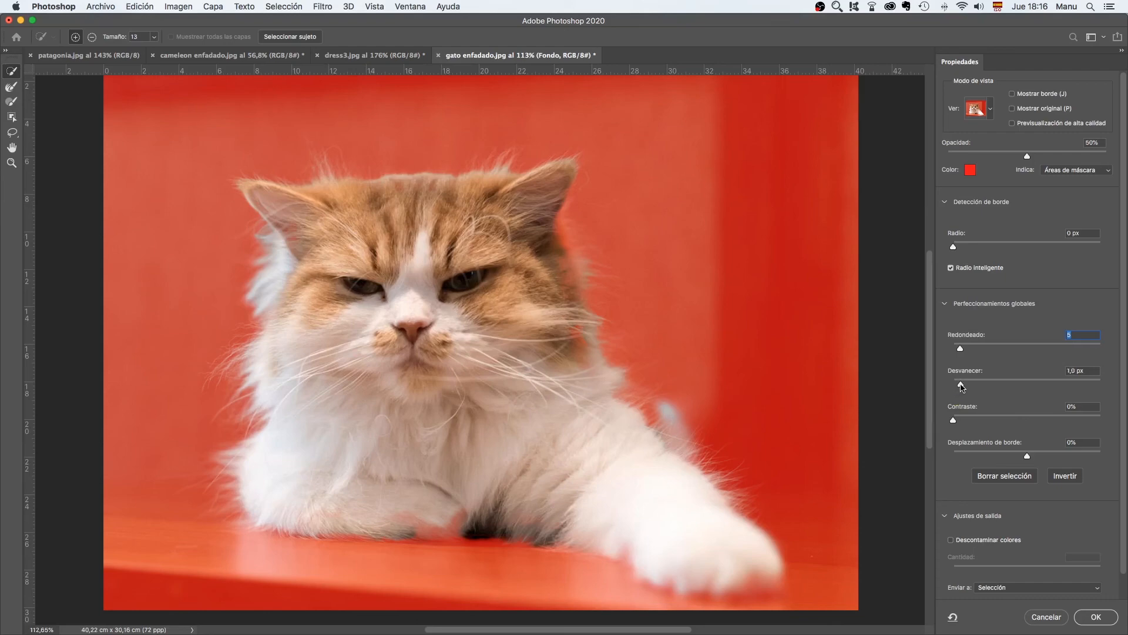
key("Tab")
Step: Leave Descontaminar colores off, keep Selección as the output, and apply the refined edge
left_click(951, 540)
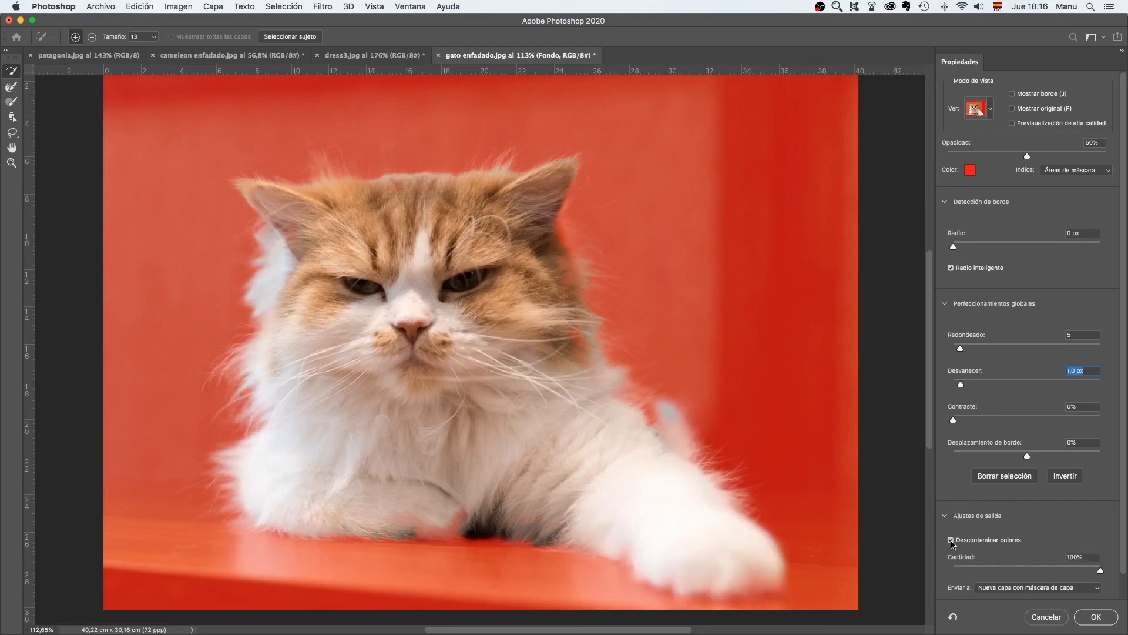
left_click(951, 540)
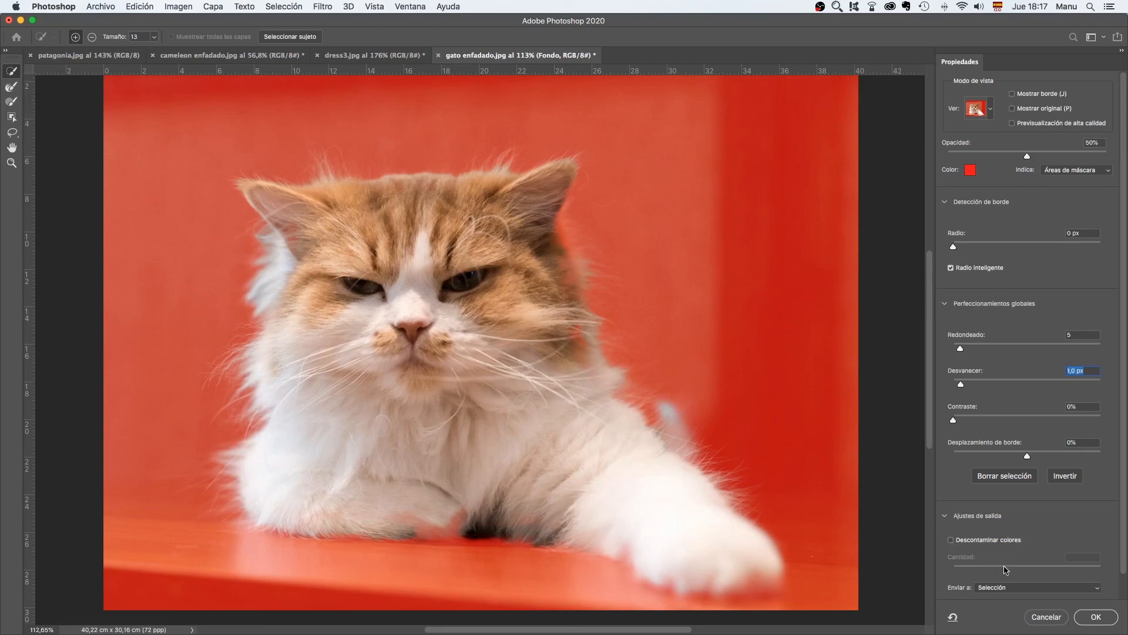
scroll(1007, 567, "down", 2)
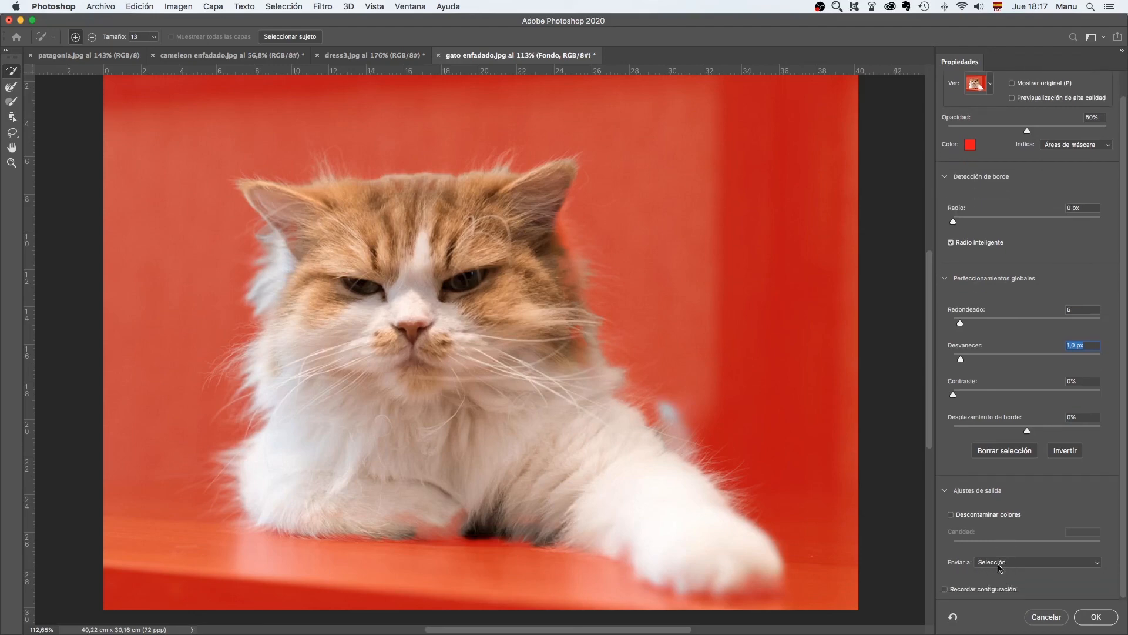
left_click(1094, 565)
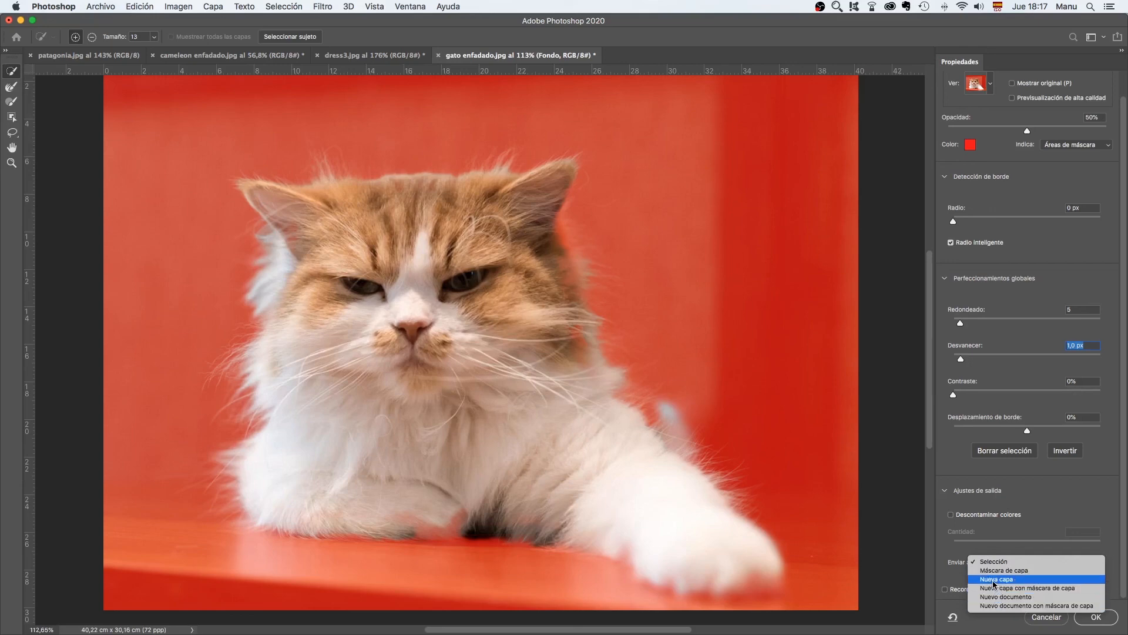
left_click(995, 562)
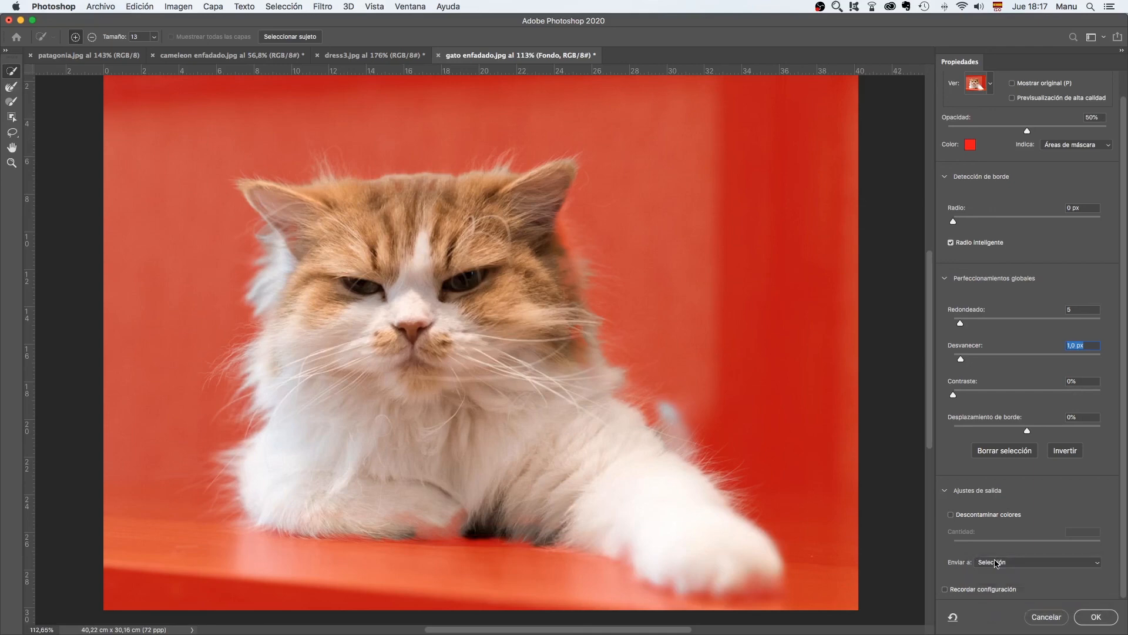
left_click(1093, 616)
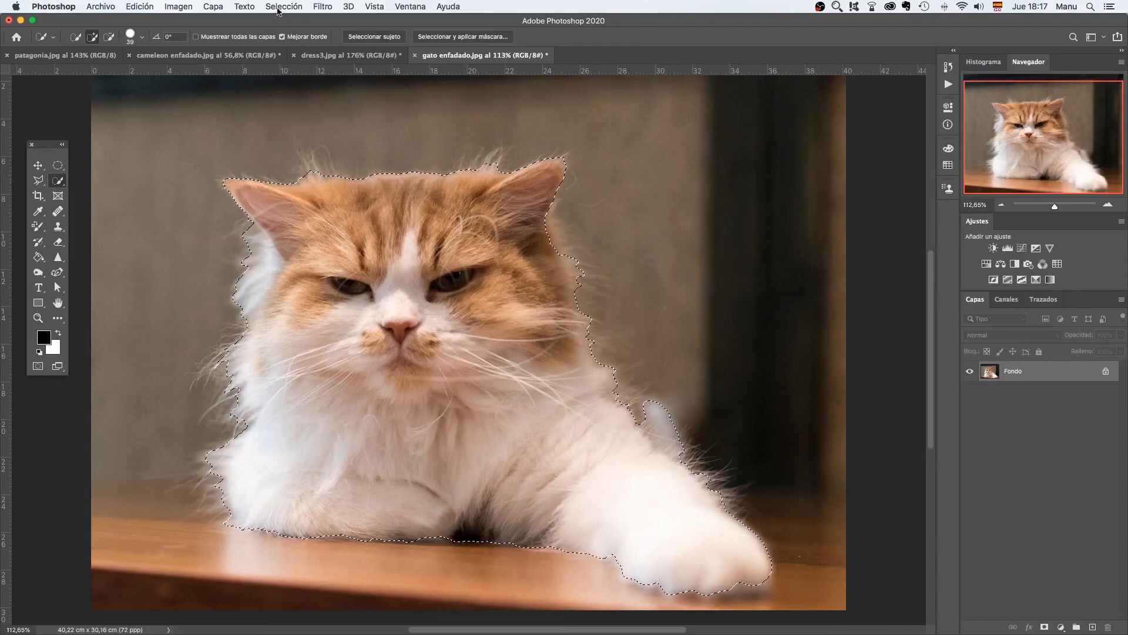
Step: Invert the selection, fill the background around the cat with the black foreground colour, and deselect
left_click(283, 7)
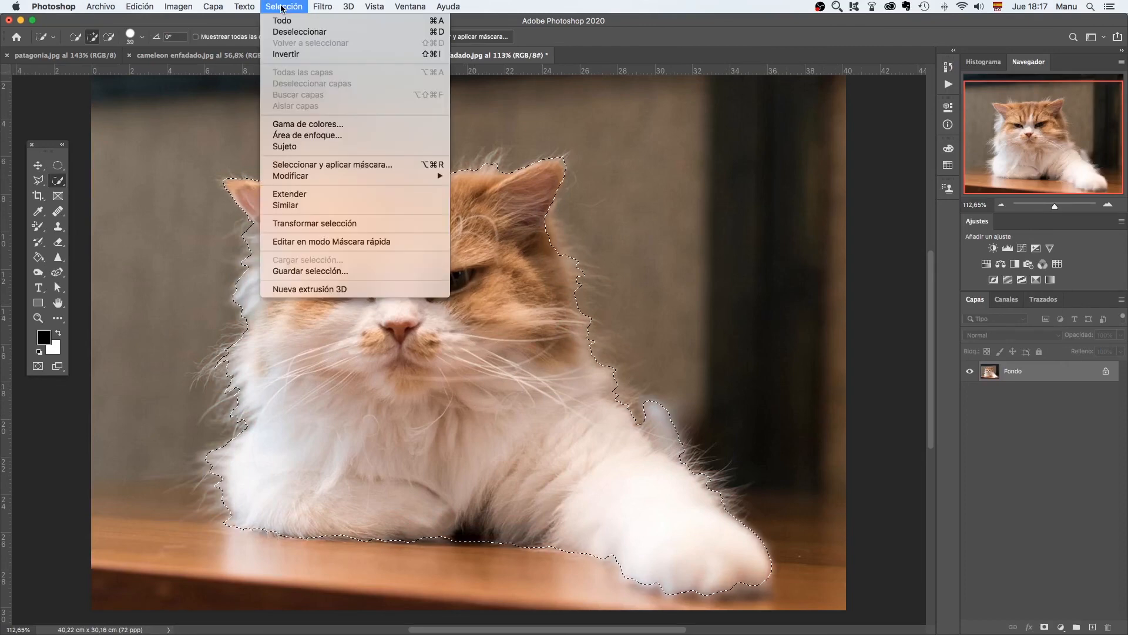
left_click(290, 55)
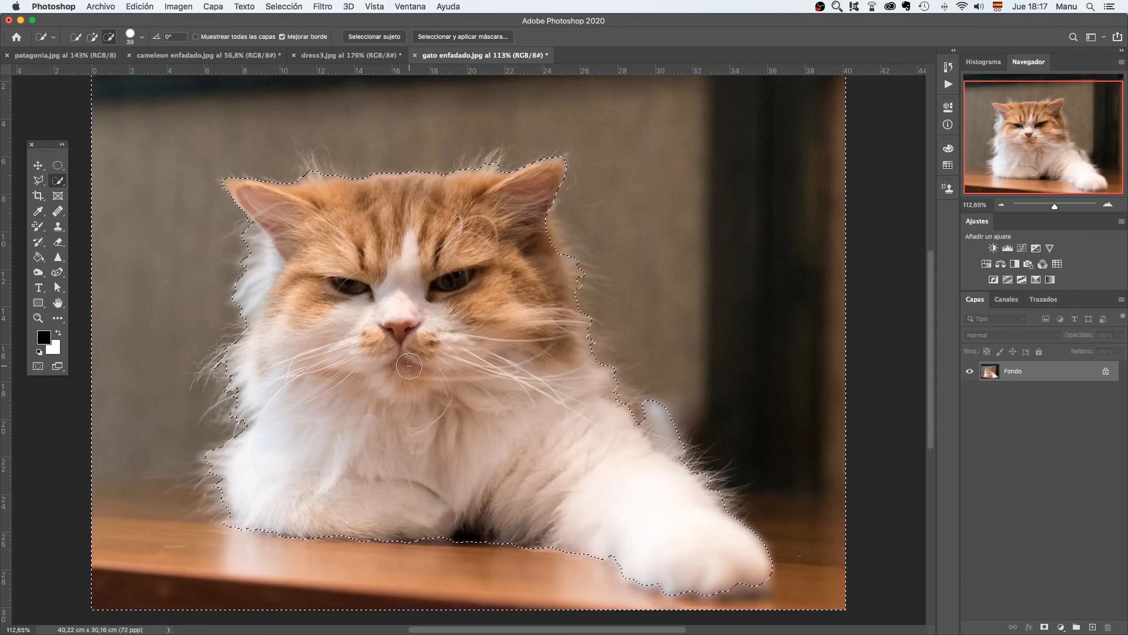
key("alt+BackSpace")
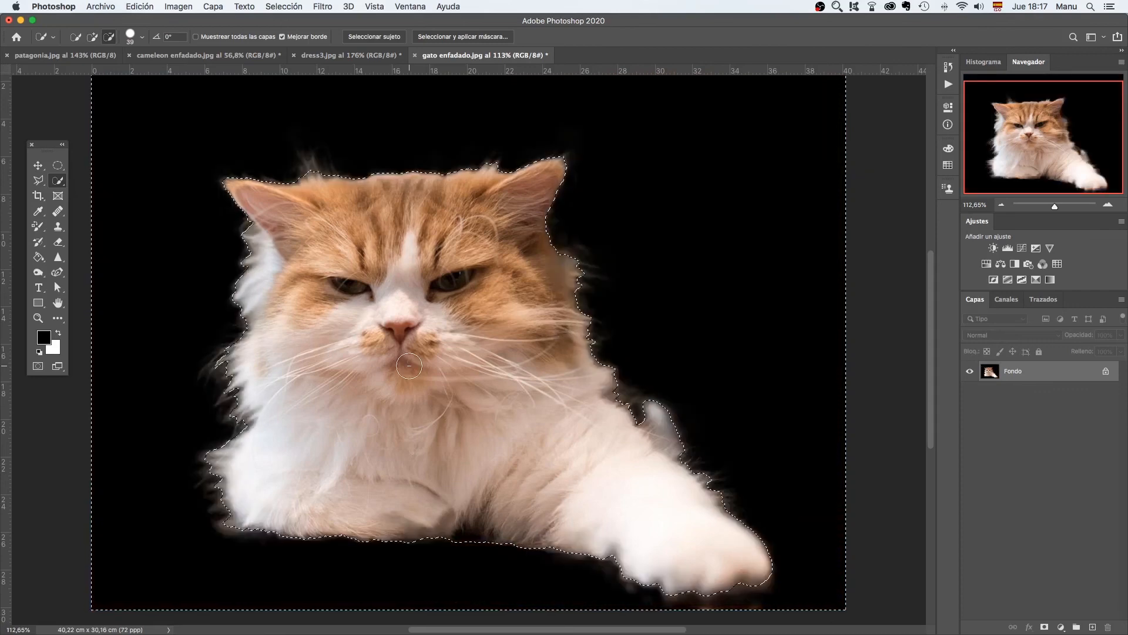
key("super+d")
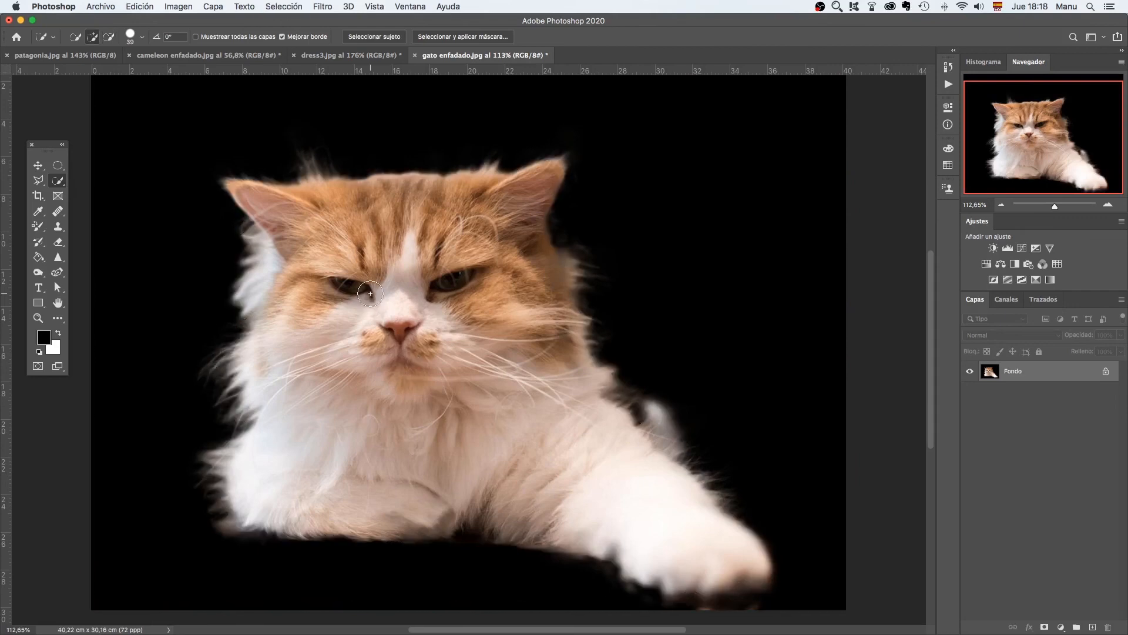